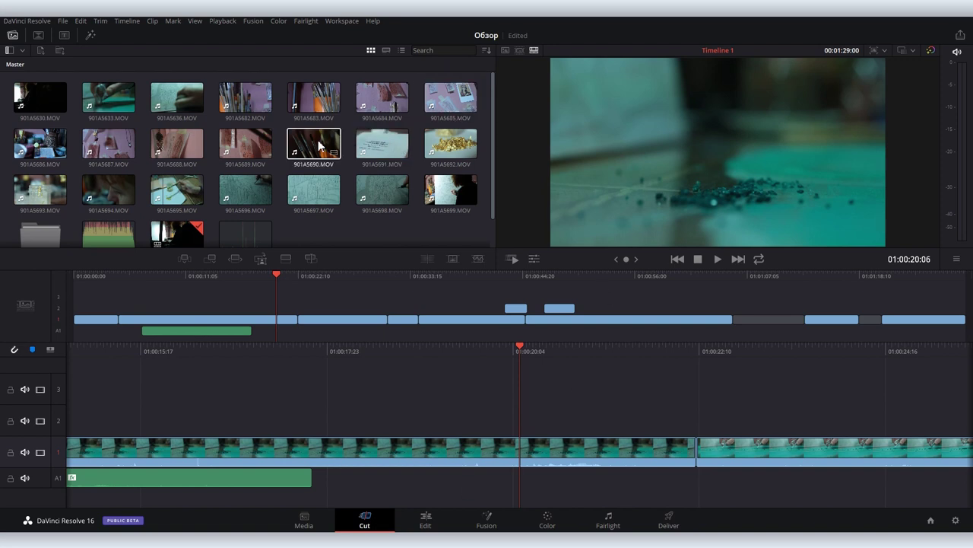
Close the gap near the end of track 1 around 01:01:18.
{"action": "left_click_drag", "start_coordinate": [315, 143], "coordinate": [738, 310]}
{"action": "left_click", "coordinate": [819, 317]}
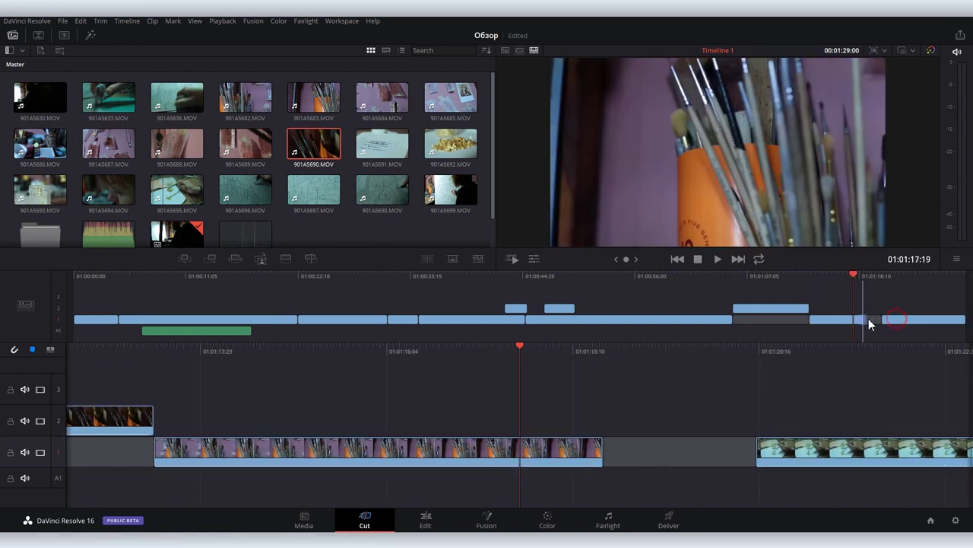
{"action": "left_click", "coordinate": [875, 319]}
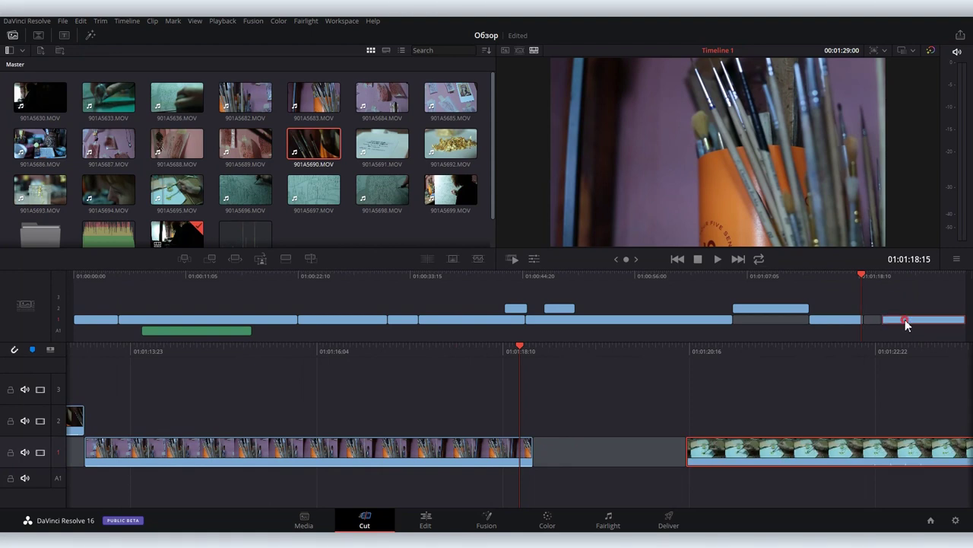
{"action": "left_click", "coordinate": [891, 320]}
{"action": "key", "text": "Delete"}
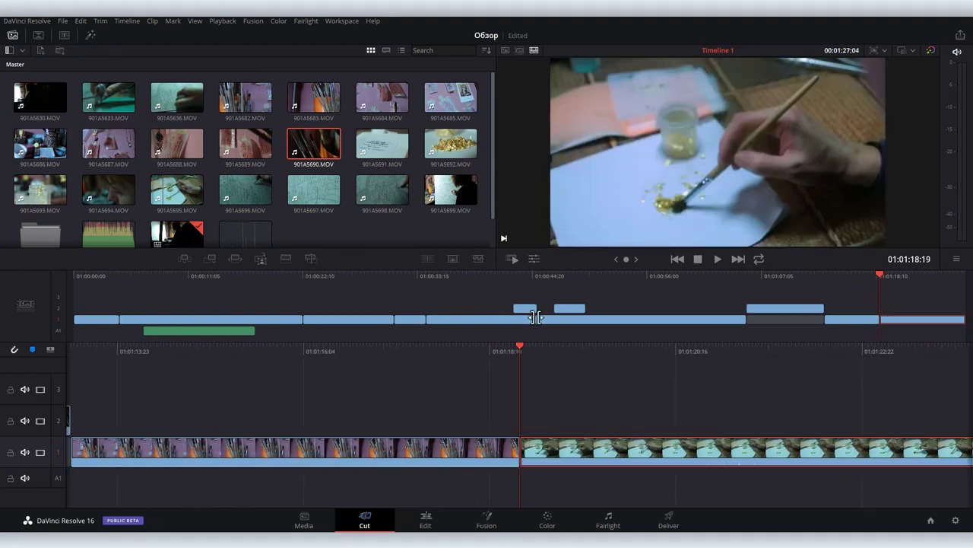
Trim the upper-timeline edit point and move the small V2 clip left to the playhead near 01:00:38.
{"action": "left_click_drag", "start_coordinate": [539, 318], "coordinate": [619, 318]}
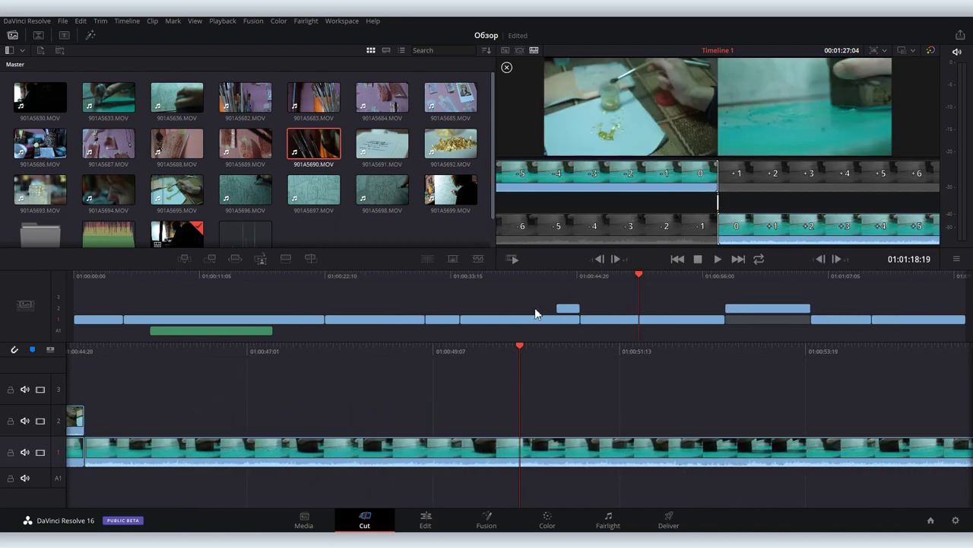
{"action": "left_click", "coordinate": [544, 310]}
{"action": "left_click_drag", "start_coordinate": [543, 311], "coordinate": [516, 310]}
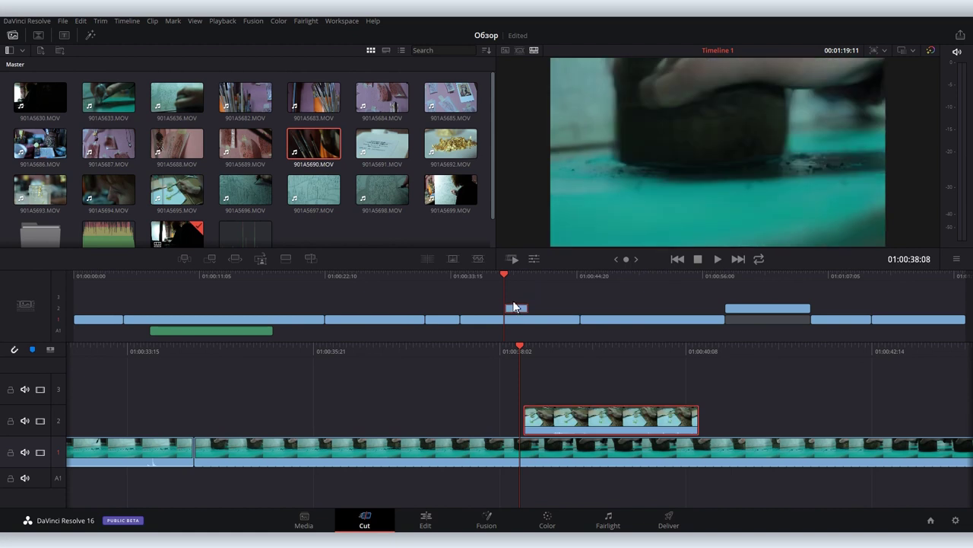
{"action": "left_click", "coordinate": [425, 520]}
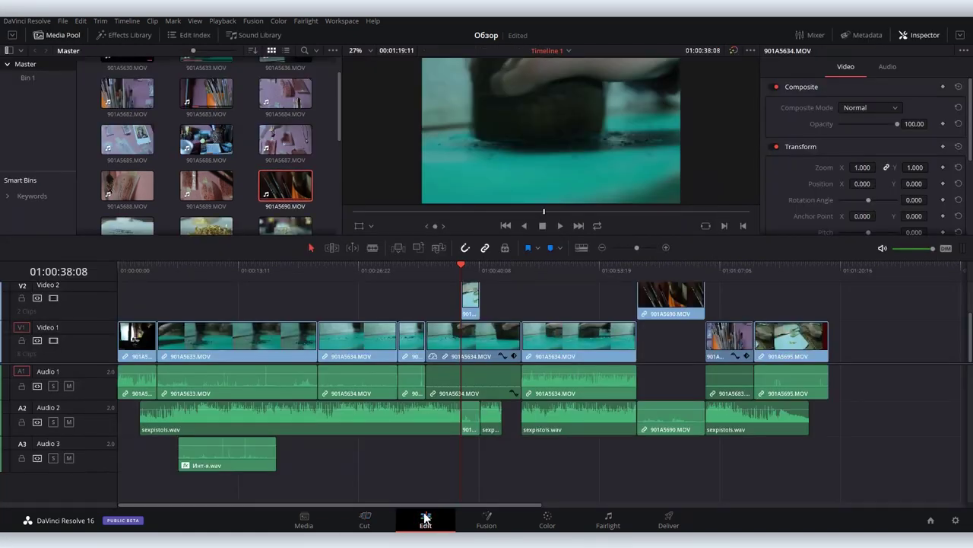
{"action": "left_click_drag", "start_coordinate": [473, 429], "coordinate": [473, 446]}
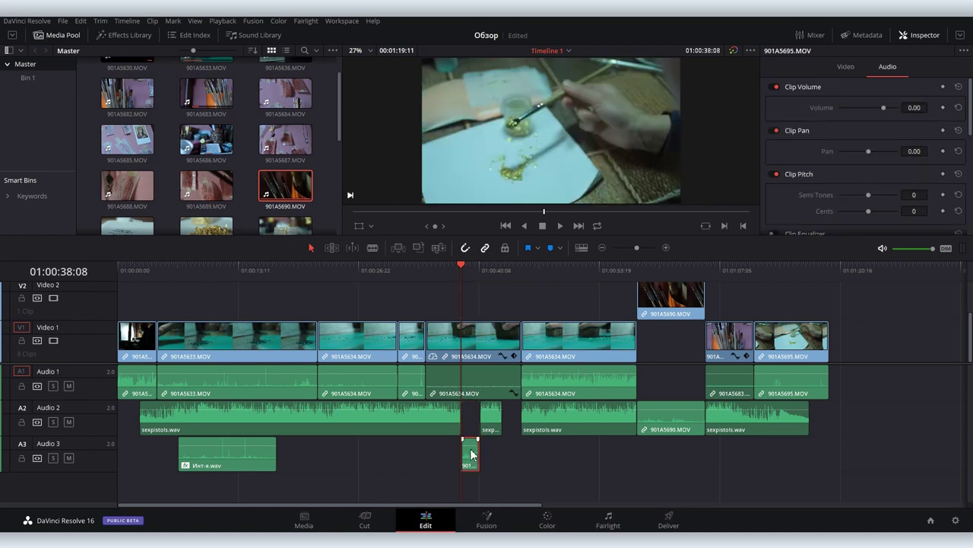
{"action": "left_click_drag", "start_coordinate": [472, 455], "coordinate": [469, 419]}
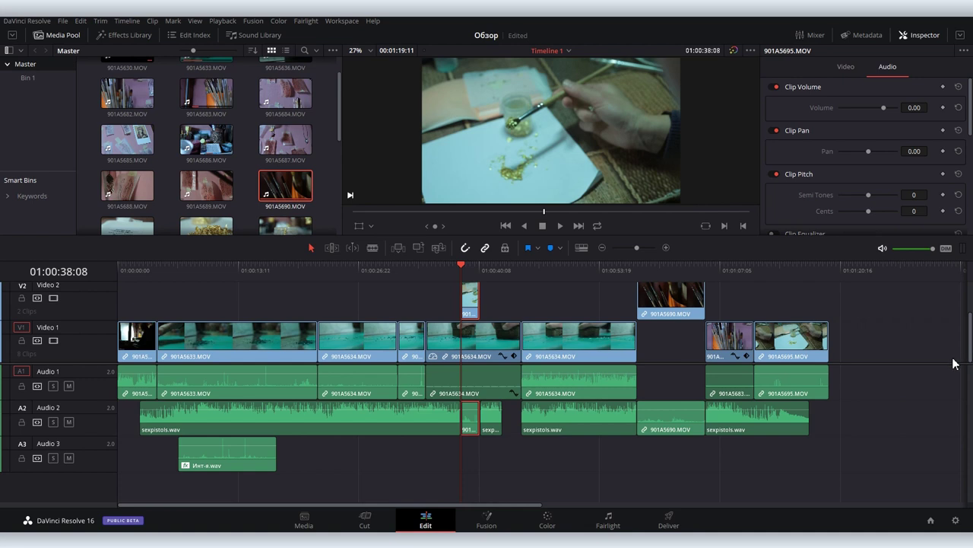
{"action": "left_click_drag", "start_coordinate": [971, 347], "coordinate": [972, 358]}
{"action": "left_click", "coordinate": [610, 524]}
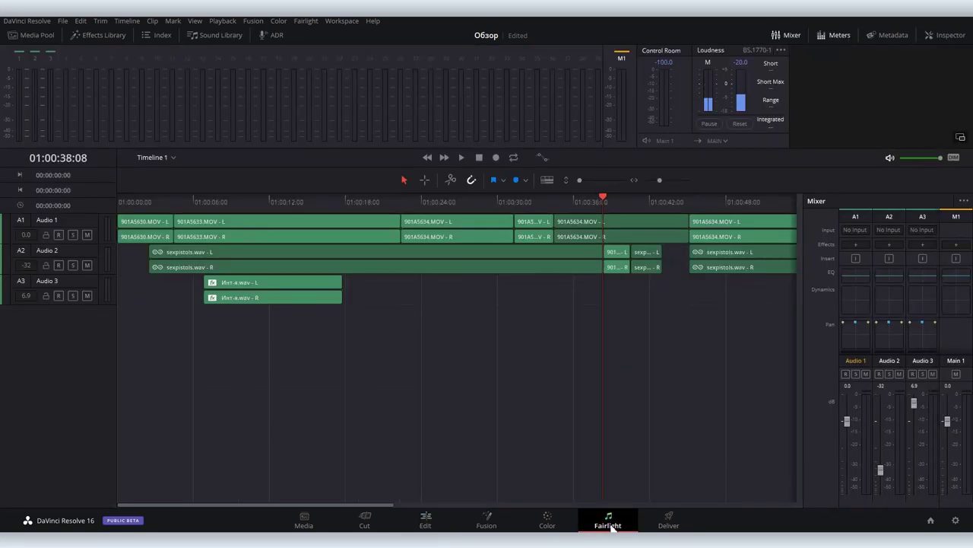
{"action": "left_click", "coordinate": [364, 518]}
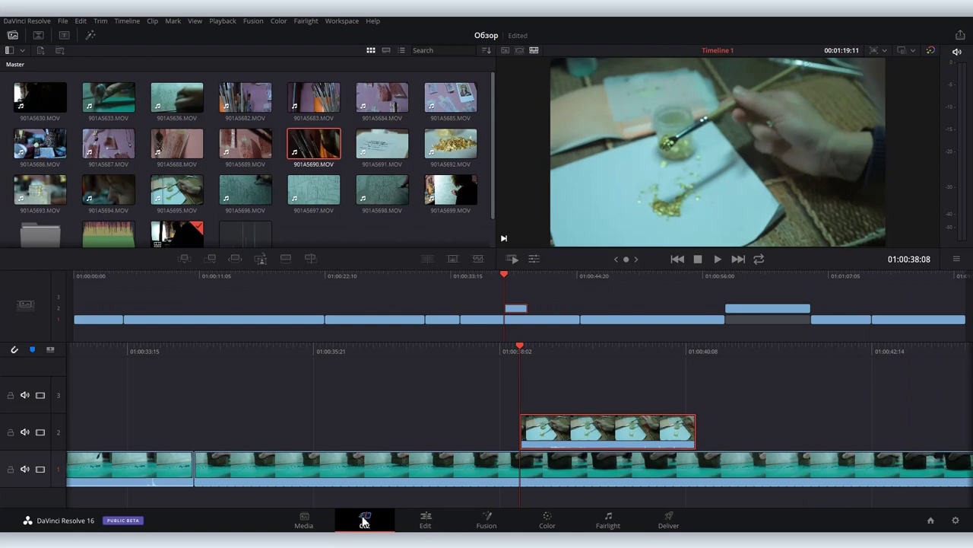
Trim the Video 1 edit point +00:04 to about 01:00:35:02, lengthening the earlier clip.
{"action": "left_click", "coordinate": [603, 485]}
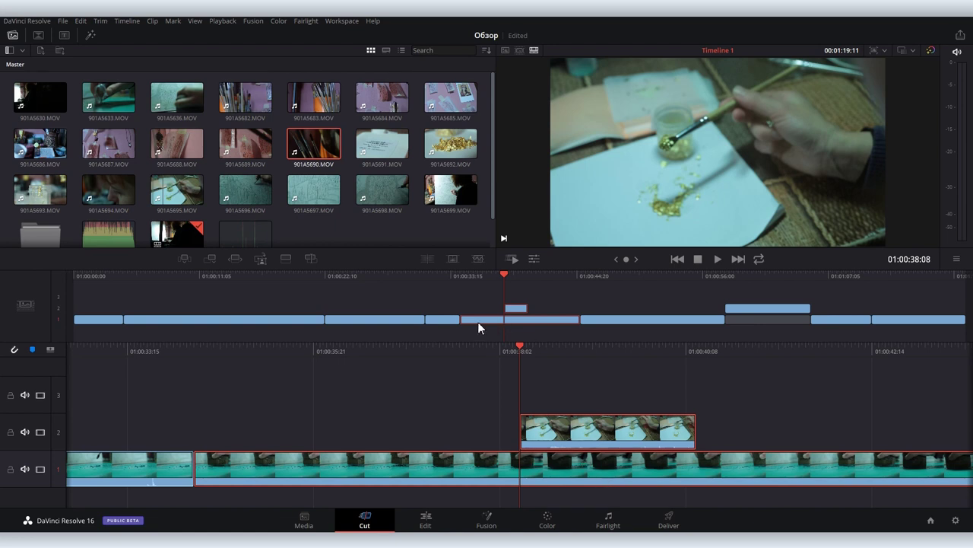
{"action": "key", "text": "ctrl+shift+a"}
{"action": "left_click", "coordinate": [891, 320]}
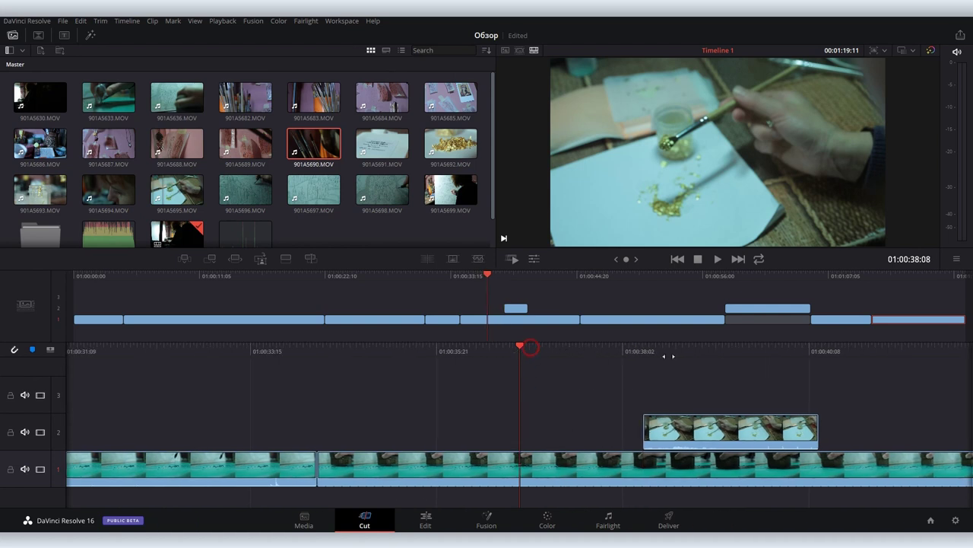
{"action": "left_click_drag", "start_coordinate": [526, 347], "coordinate": [793, 352]}
{"action": "mouse_move", "coordinate": [392, 347]}
{"action": "left_mouse_down"}
{"action": "mouse_move", "coordinate": [553, 357]}
{"action": "mouse_move", "coordinate": [396, 367]}
{"action": "left_mouse_up"}
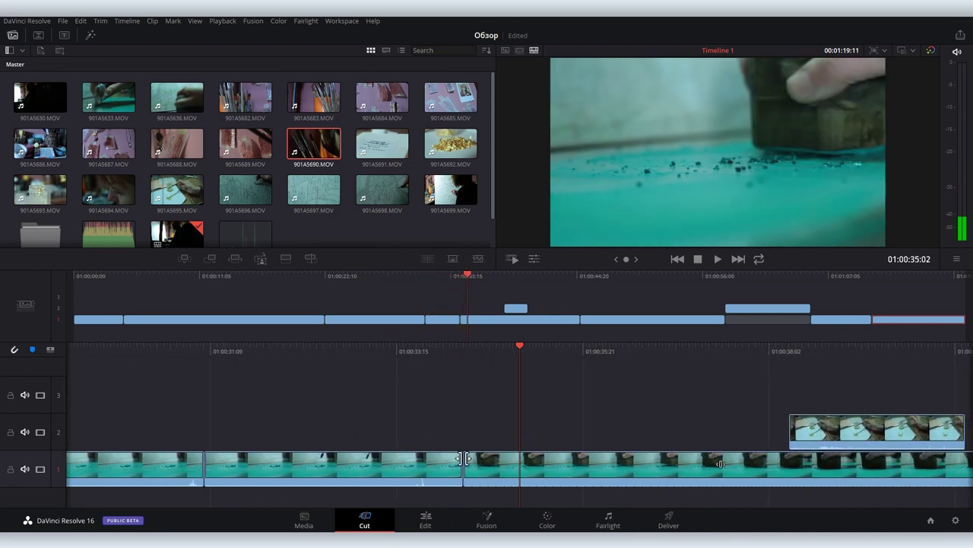
{"action": "left_click_drag", "start_coordinate": [463, 456], "coordinate": [518, 467]}
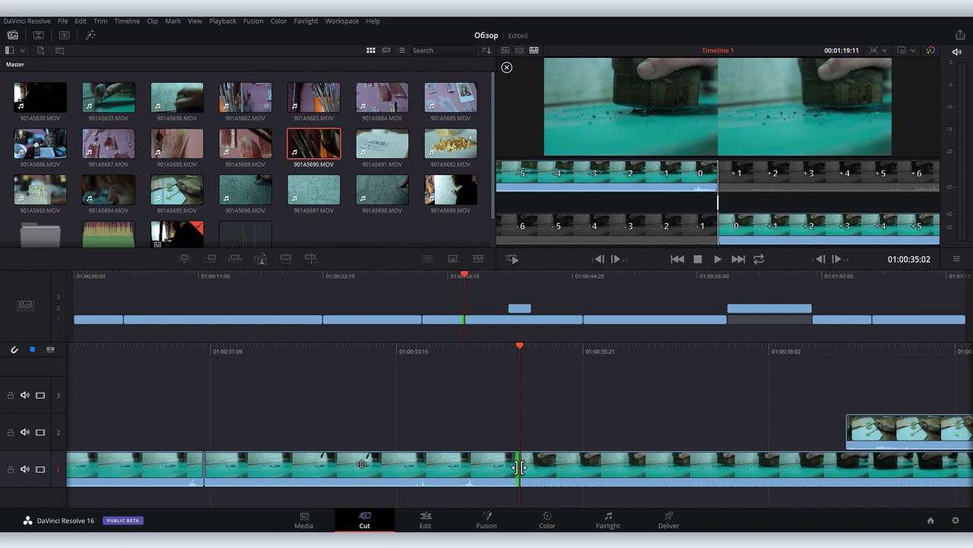
Slip the contents of the middle track-1 clip earlier.
{"action": "left_click_drag", "start_coordinate": [362, 464], "coordinate": [421, 461]}
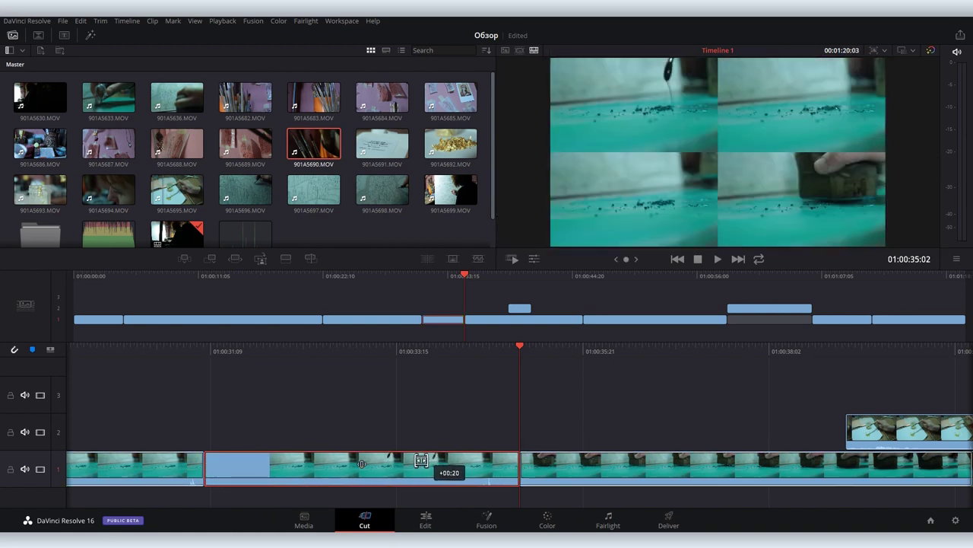
{"action": "left_click_drag", "start_coordinate": [421, 460], "coordinate": [159, 466]}
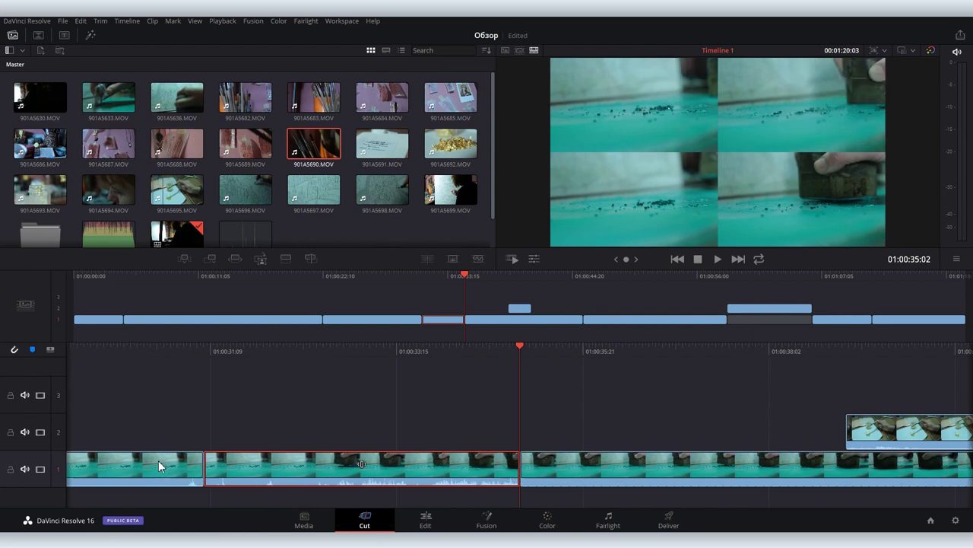
{"action": "left_click_drag", "start_coordinate": [365, 460], "coordinate": [291, 460]}
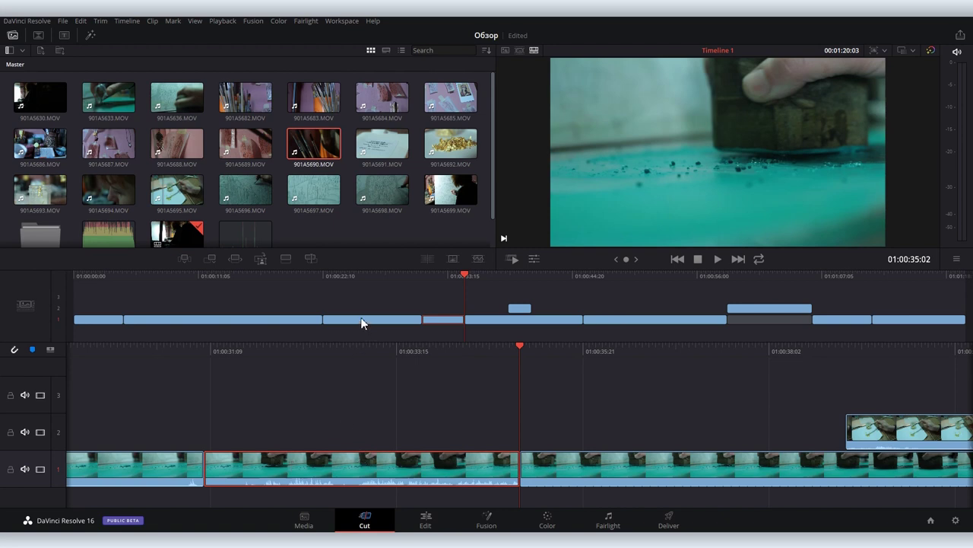
Fine-tune the edit point after the middle clip frame by frame with the trim buttons.
{"action": "left_click_drag", "start_coordinate": [421, 320], "coordinate": [451, 331]}
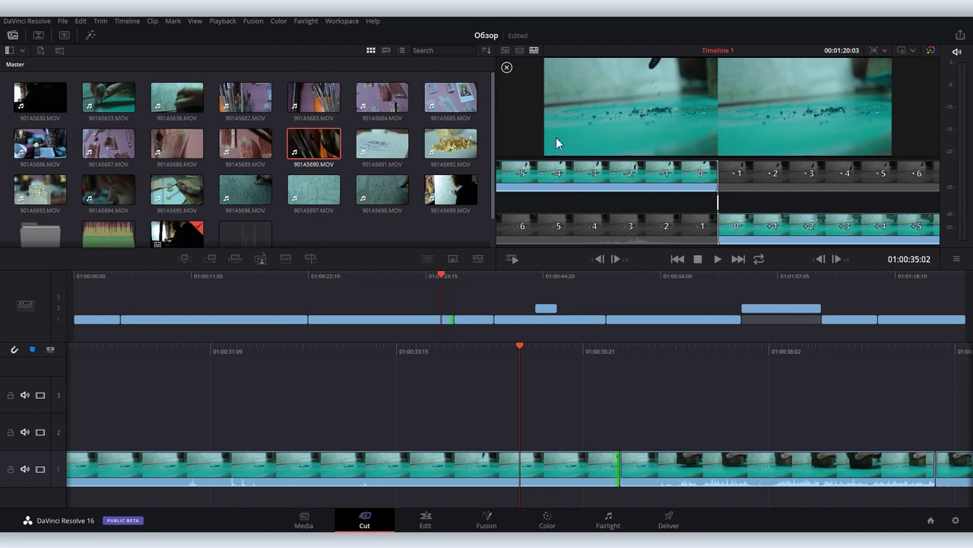
{"action": "left_click", "coordinate": [615, 260]}
{"action": "left_click", "coordinate": [615, 260]}
{"action": "left_click", "coordinate": [598, 259]}
{"action": "left_click", "coordinate": [597, 259]}
{"action": "left_click", "coordinate": [598, 259]}
{"action": "left_click", "coordinate": [597, 259]}
{"action": "left_click", "coordinate": [843, 259]}
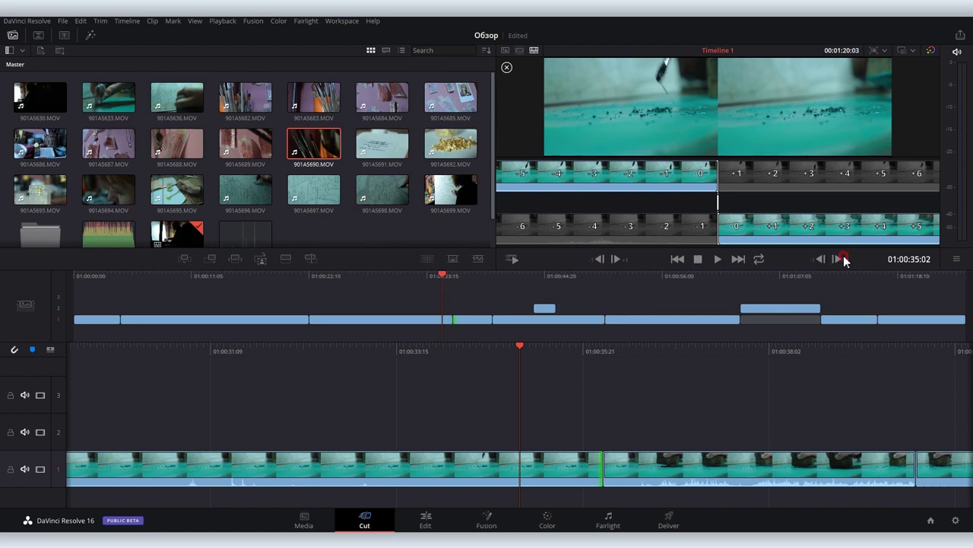
{"action": "left_click", "coordinate": [842, 259]}
{"action": "left_click", "coordinate": [843, 259]}
{"action": "left_click", "coordinate": [843, 259]}
{"action": "left_click", "coordinate": [820, 259]}
{"action": "left_click", "coordinate": [820, 260]}
{"action": "left_click", "coordinate": [820, 259]}
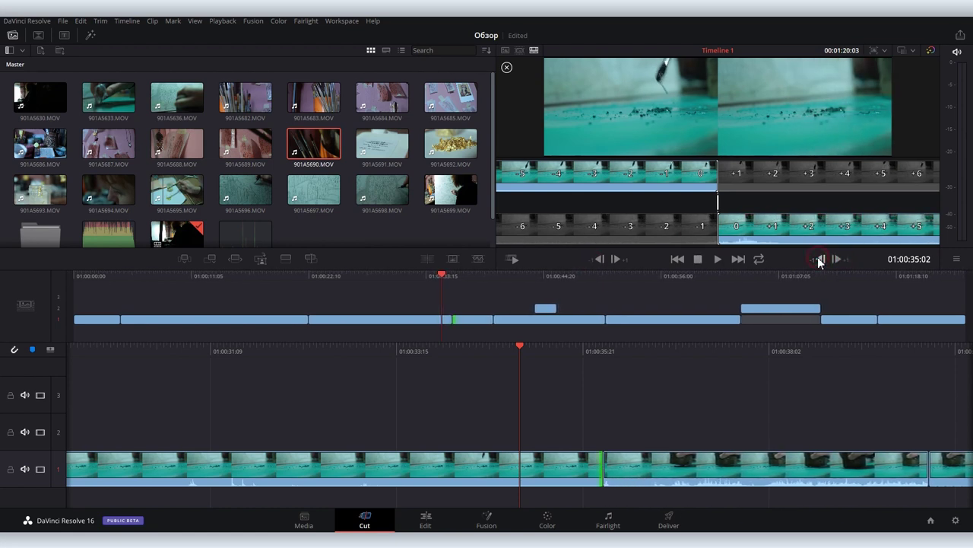
Mark in and out points on 901A5690.MOV for a 00:00:03:00 section.
{"action": "left_click", "coordinate": [330, 150]}
{"action": "mouse_move", "coordinate": [511, 240]}
{"action": "left_mouse_down"}
{"action": "mouse_move", "coordinate": [760, 238]}
{"action": "mouse_move", "coordinate": [743, 240]}
{"action": "left_mouse_up"}
{"action": "mouse_move", "coordinate": [934, 239]}
{"action": "left_mouse_down"}
{"action": "mouse_move", "coordinate": [854, 242]}
{"action": "mouse_move", "coordinate": [903, 240]}
{"action": "left_mouse_up"}
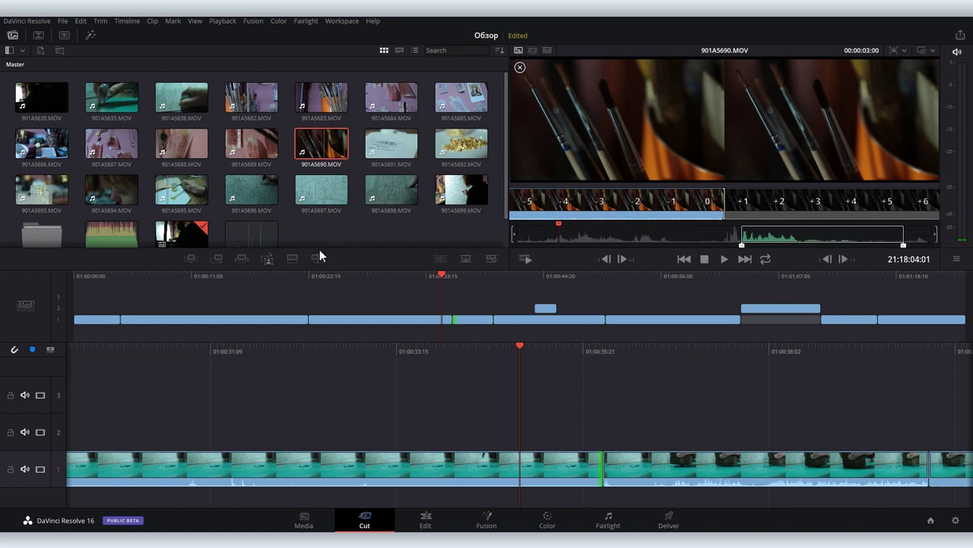
Smart Insert 901A5690.MOV at the playhead, then append it to the end of Timeline 1.
{"action": "left_click", "coordinate": [189, 261]}
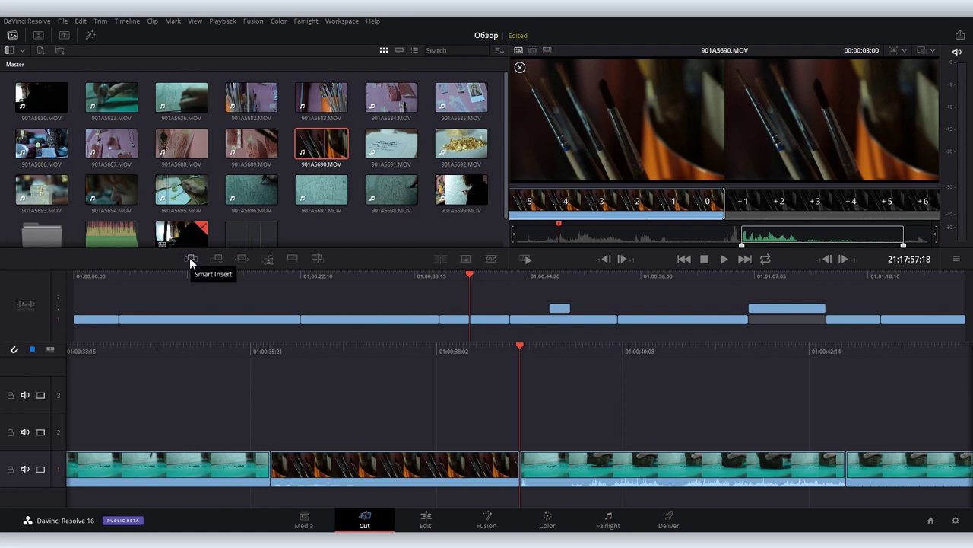
{"action": "left_click", "coordinate": [669, 276]}
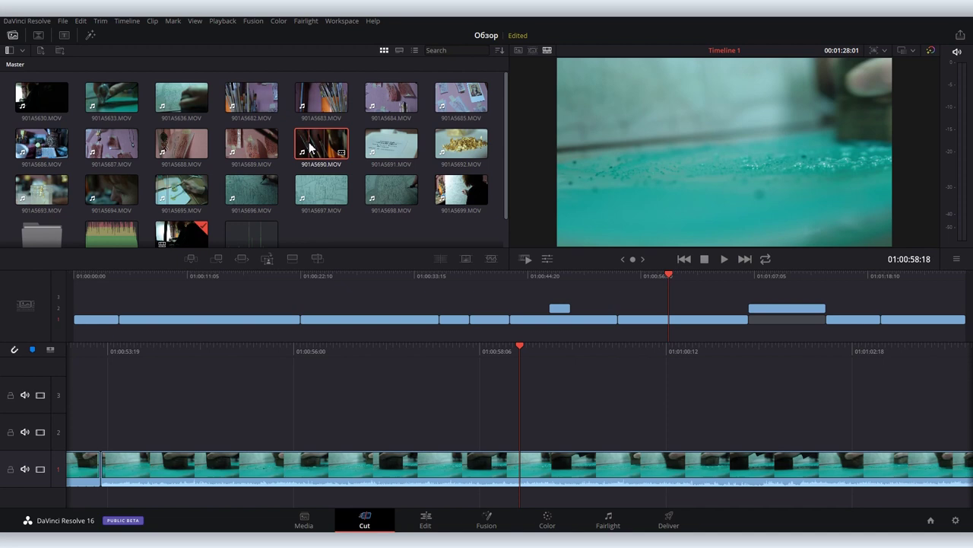
{"action": "left_click", "coordinate": [218, 258]}
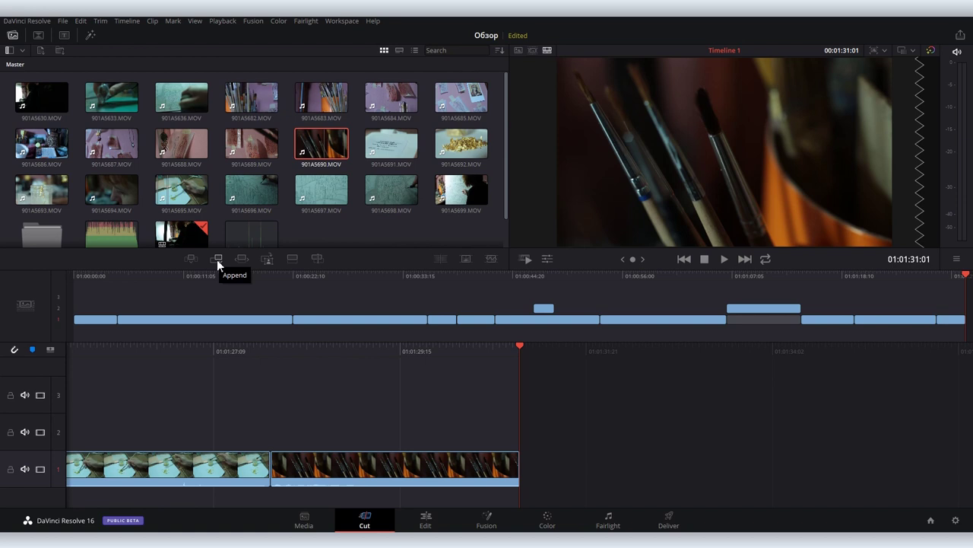
Add a cross dissolve at the cut near 01:00:22 and lengthen it.
{"action": "left_click", "coordinate": [313, 277]}
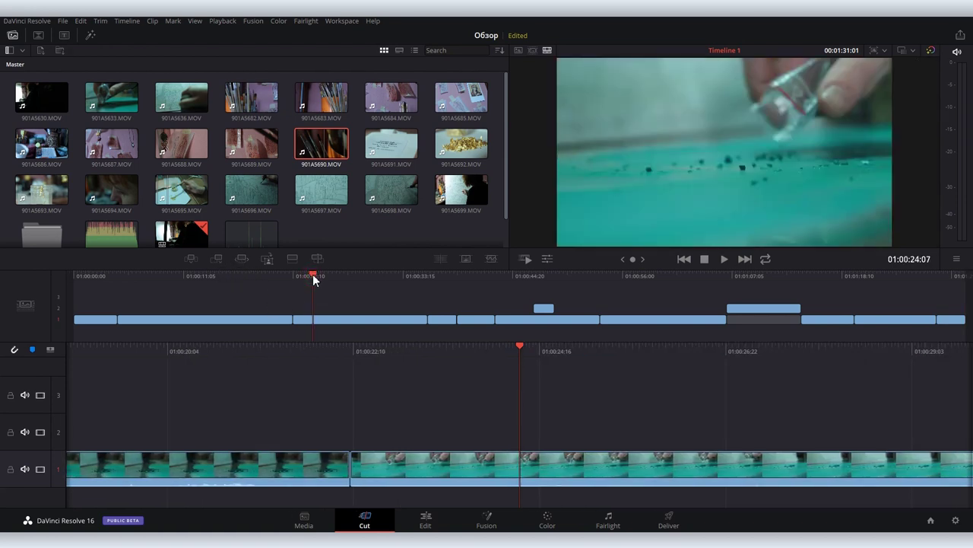
{"action": "left_click", "coordinate": [468, 260]}
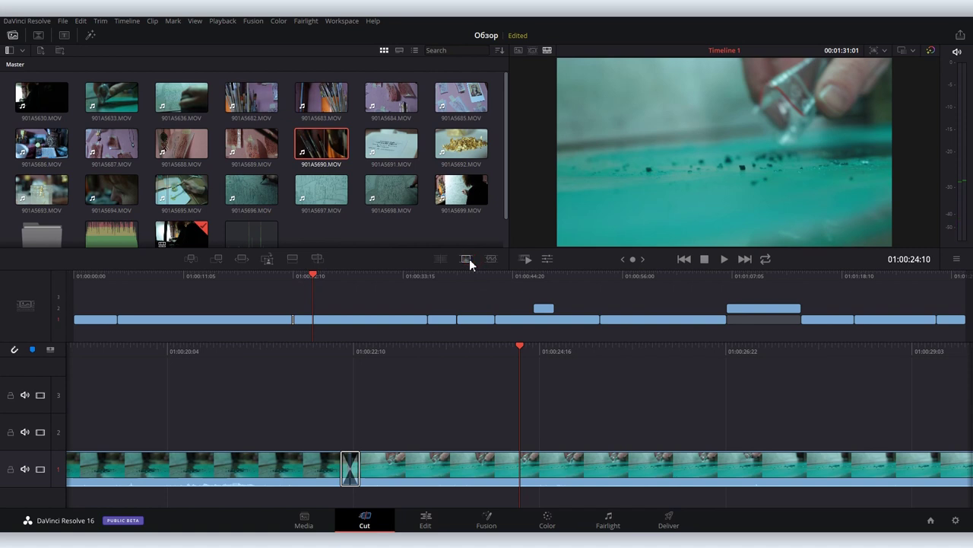
{"action": "left_click_drag", "start_coordinate": [363, 460], "coordinate": [379, 460]}
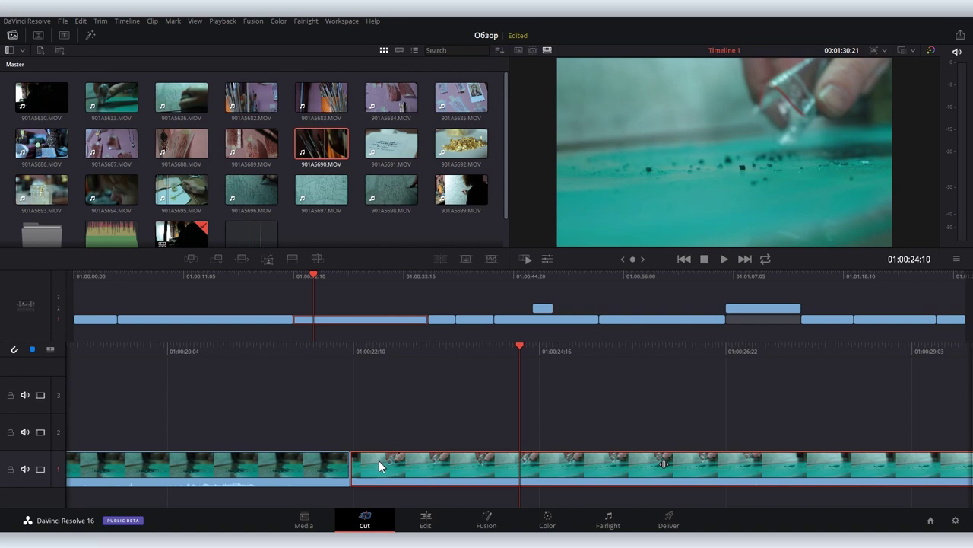
{"action": "left_click", "coordinate": [469, 259]}
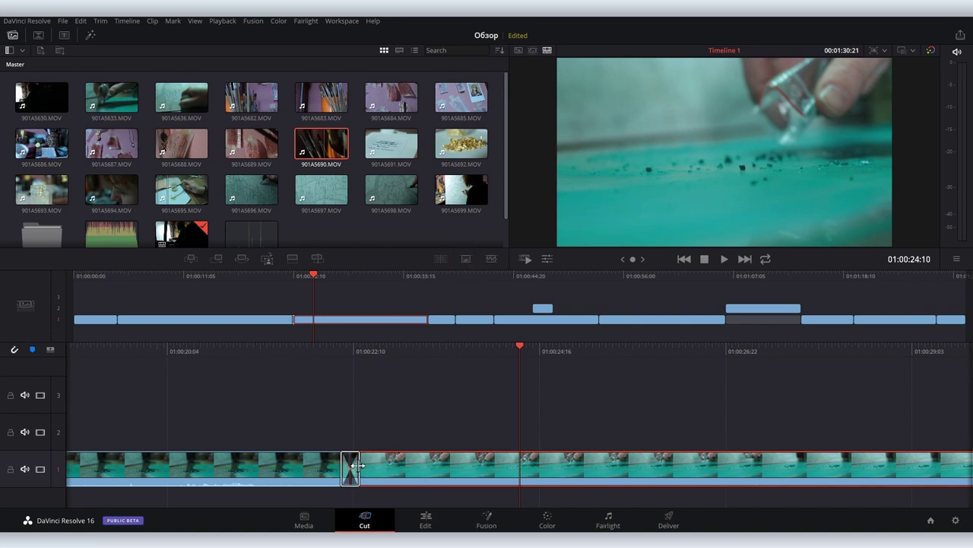
{"action": "left_click_drag", "start_coordinate": [357, 465], "coordinate": [452, 465]}
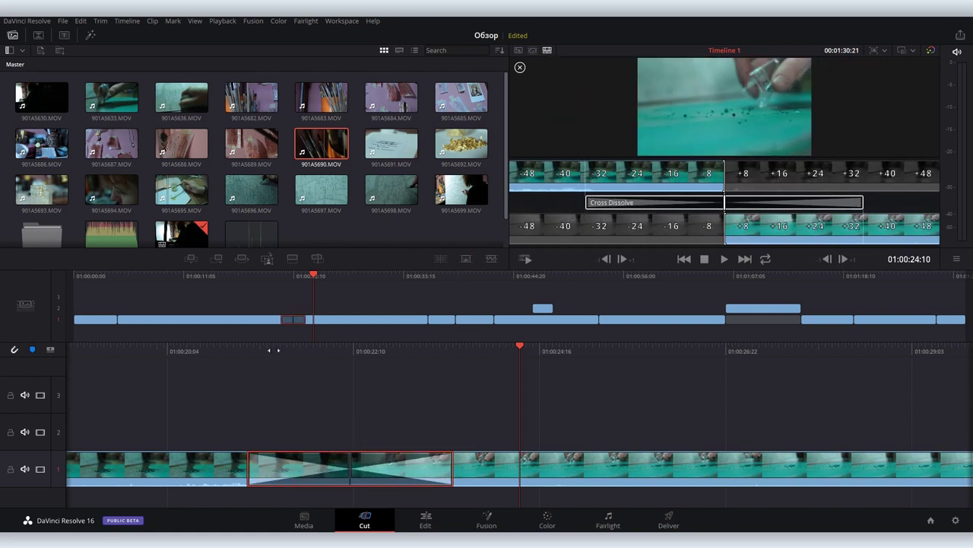
Review the dissolve, then delete it to restore a straight cut.
{"action": "key", "text": "j"}
{"action": "key", "text": "j"}
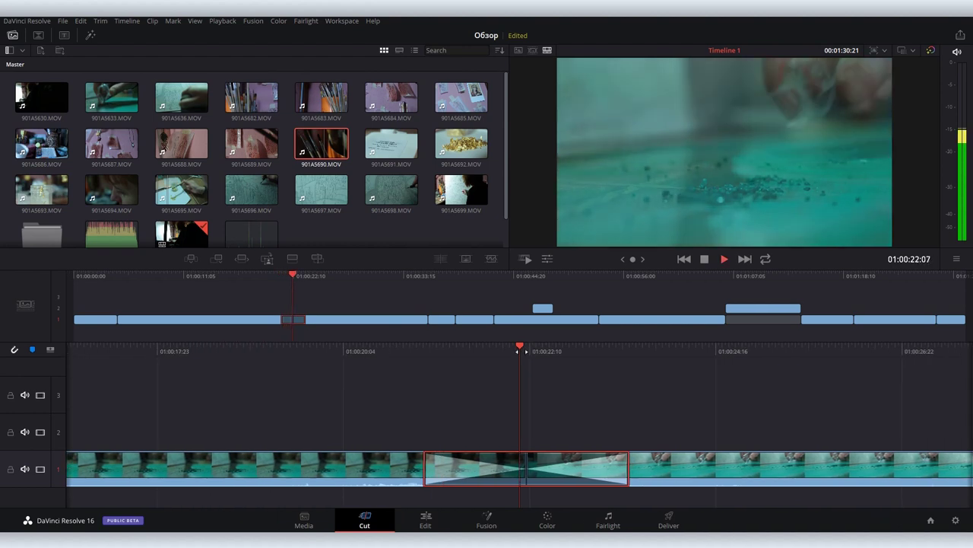
{"action": "key", "text": "space"}
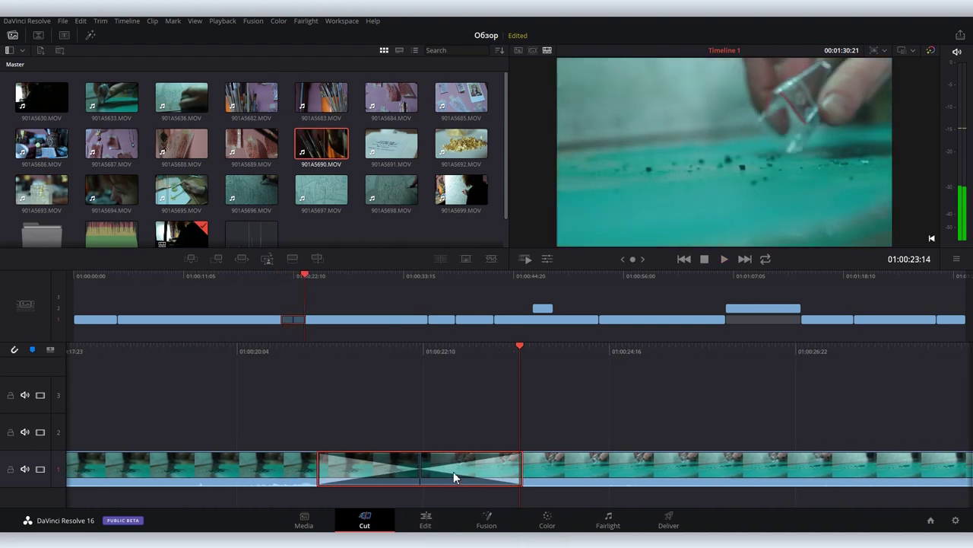
{"action": "left_click", "coordinate": [453, 471]}
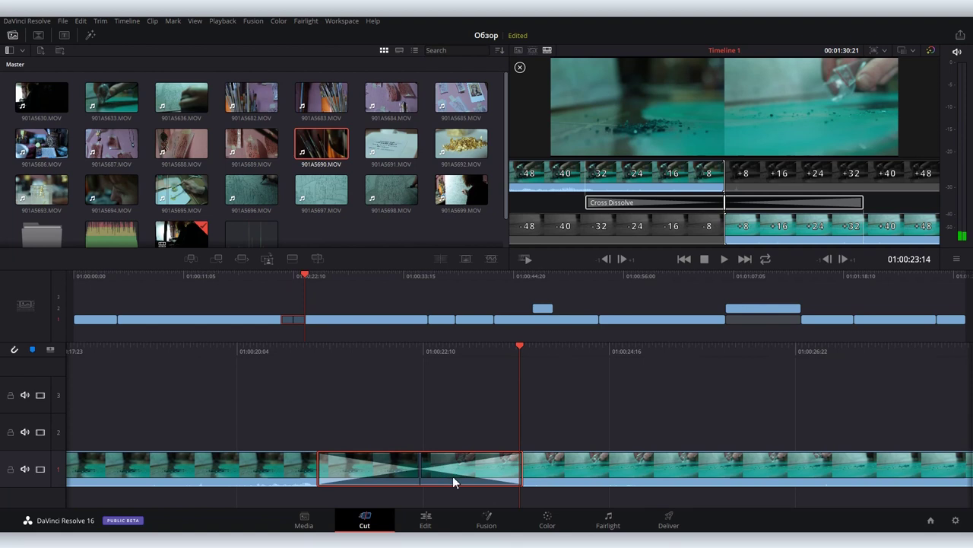
{"action": "key", "text": "Delete"}
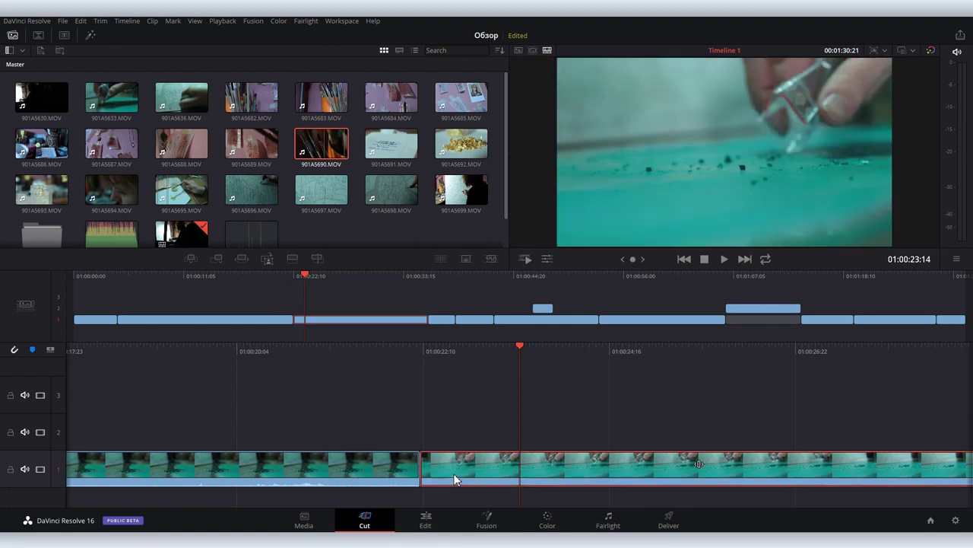
Browse the viewer tools: Transform, Crop, Audio, Speed, Stabilization and Dynamic Zoom.
{"action": "left_click", "coordinate": [547, 259]}
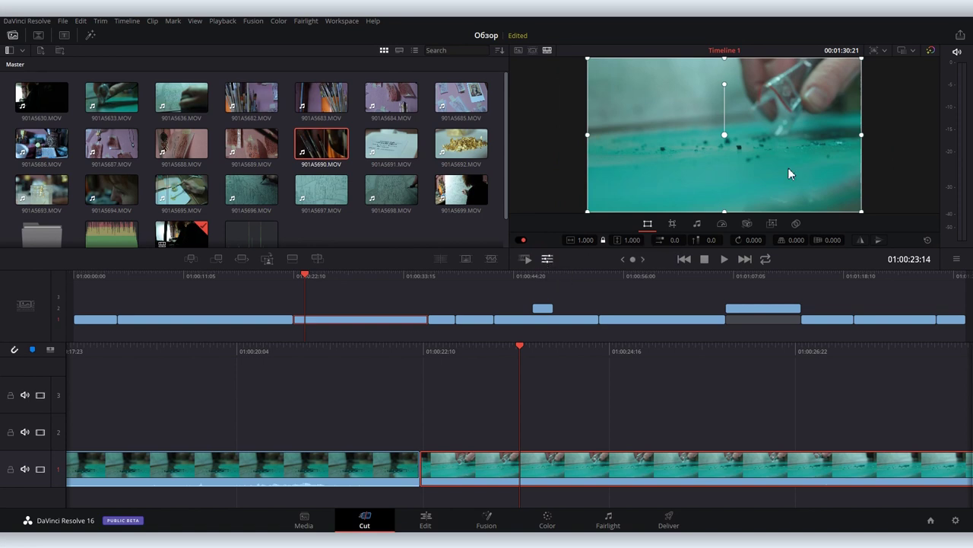
{"action": "left_click", "coordinate": [672, 225]}
{"action": "left_click", "coordinate": [698, 226]}
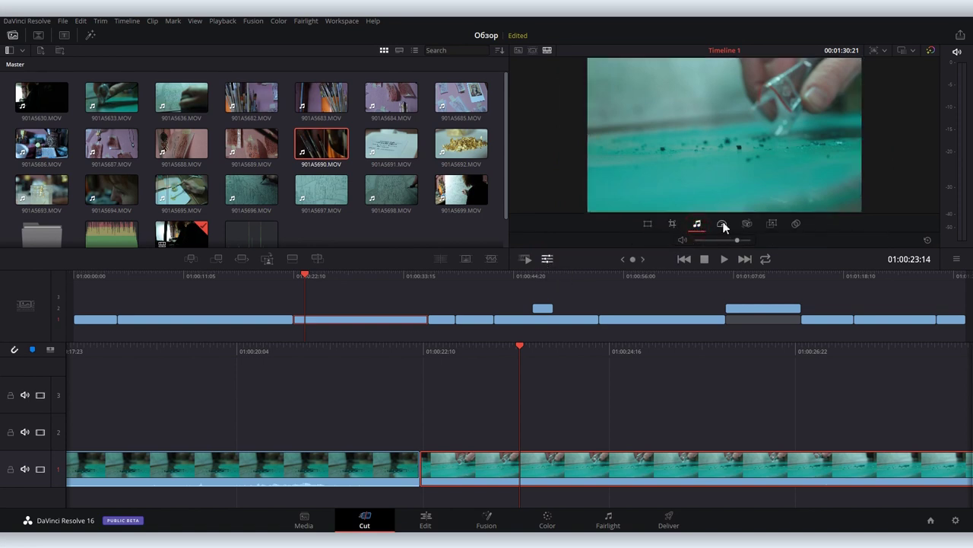
{"action": "left_click", "coordinate": [723, 224]}
{"action": "left_click", "coordinate": [749, 224]}
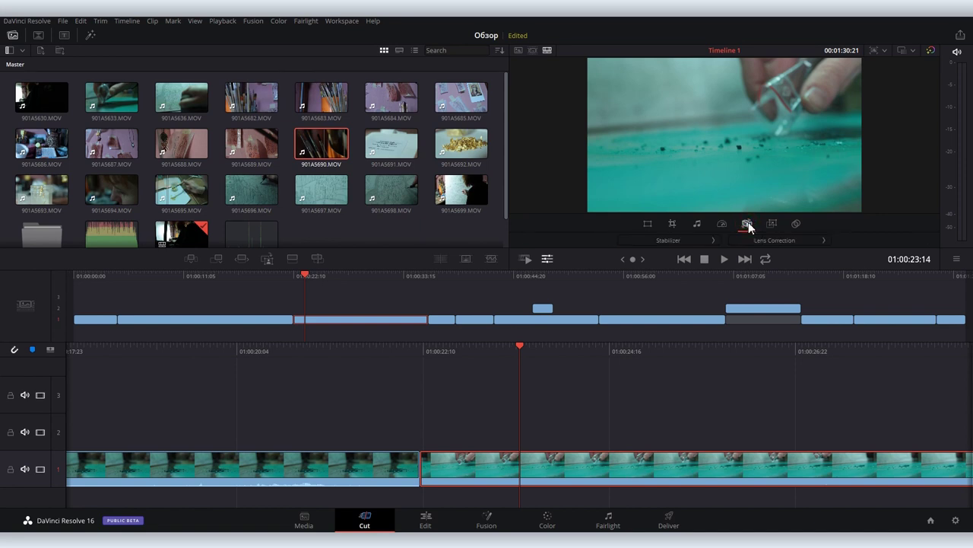
{"action": "left_click", "coordinate": [772, 224]}
{"action": "left_click", "coordinate": [647, 224]}
Crop the image in from the left, bottom and right, then jump to the earlier teal clip.
{"action": "left_click", "coordinate": [672, 223]}
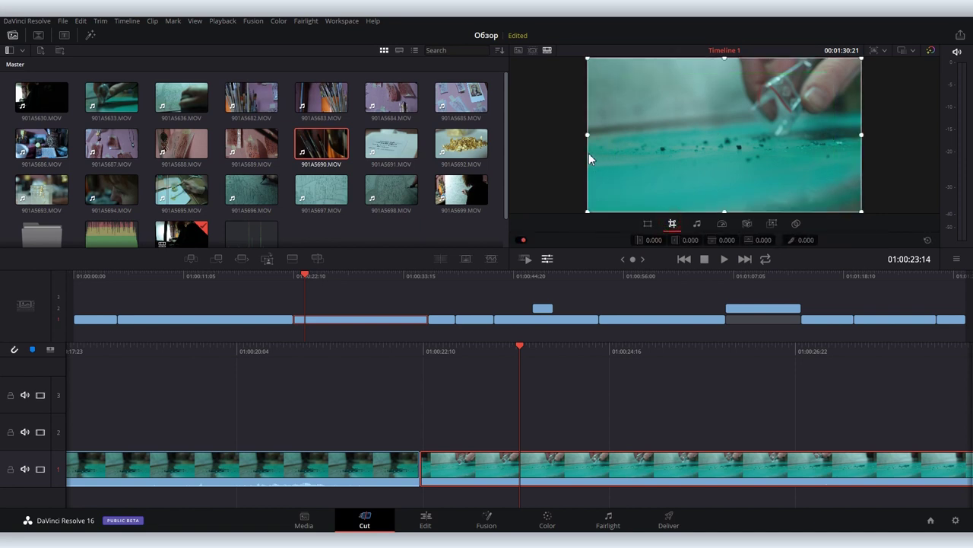
{"action": "left_click_drag", "start_coordinate": [588, 159], "coordinate": [653, 159]}
{"action": "left_click_drag", "start_coordinate": [757, 211], "coordinate": [758, 166]}
{"action": "left_click_drag", "start_coordinate": [862, 114], "coordinate": [837, 114]}
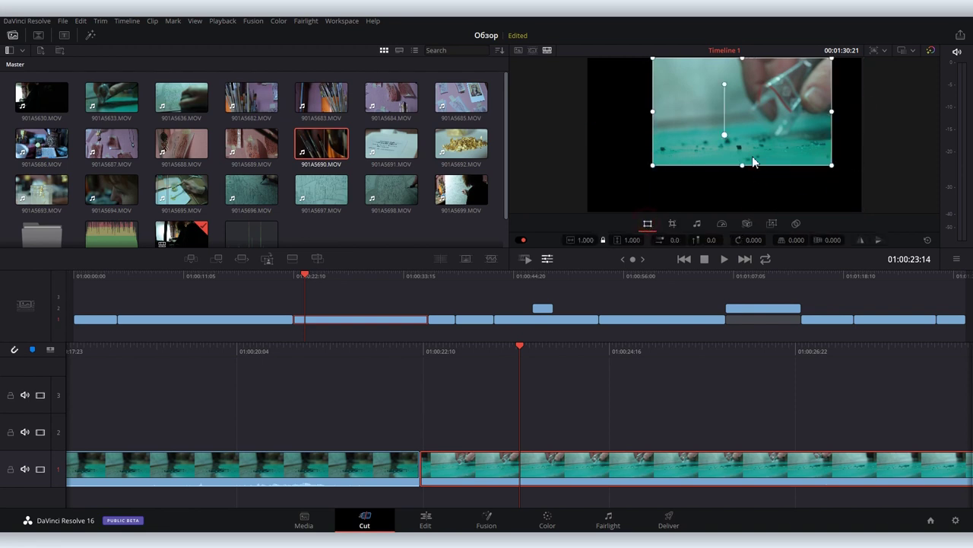
{"action": "left_click", "coordinate": [245, 275]}
Stabilize the blurry teal clip near 01:00:19 and play it back.
{"action": "left_click_drag", "start_coordinate": [242, 278], "coordinate": [282, 321]}
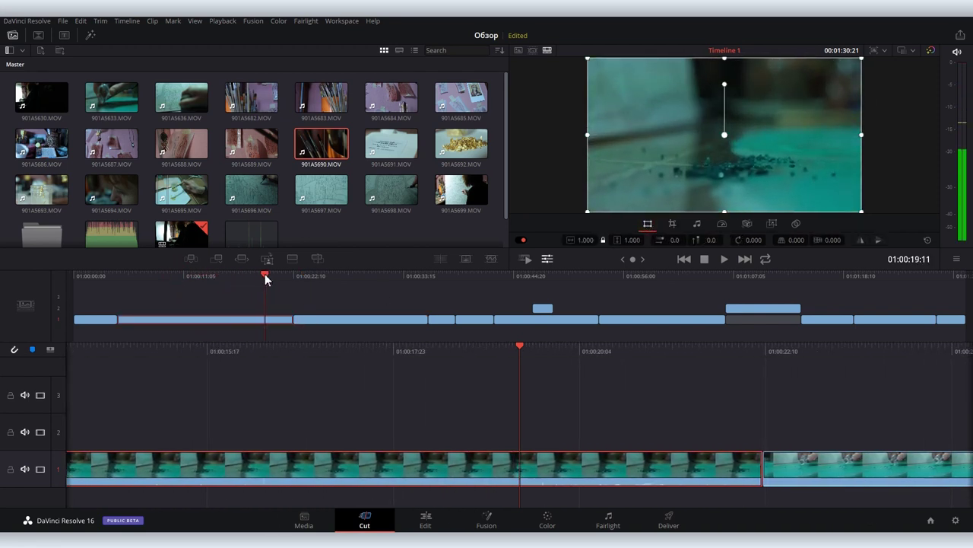
{"action": "left_click", "coordinate": [747, 224]}
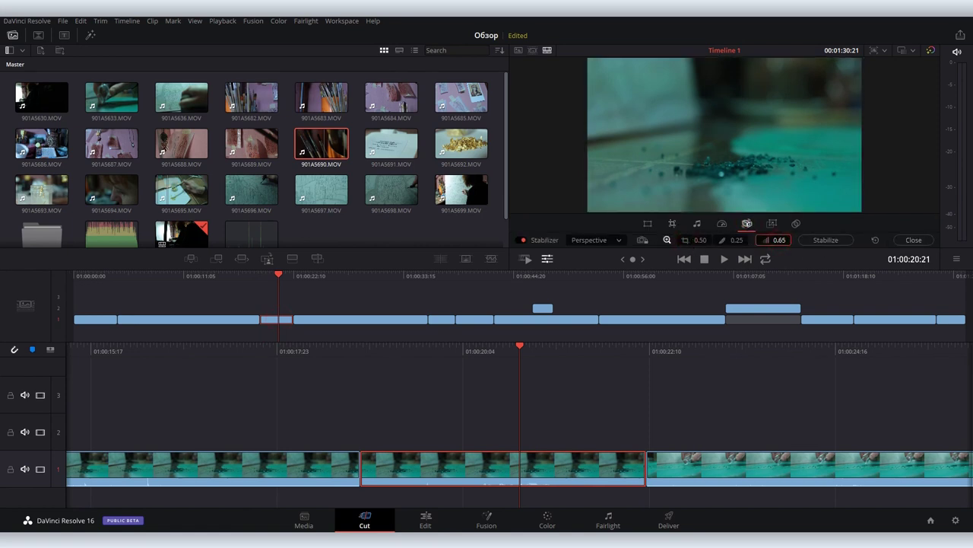
{"action": "left_click", "coordinate": [821, 237]}
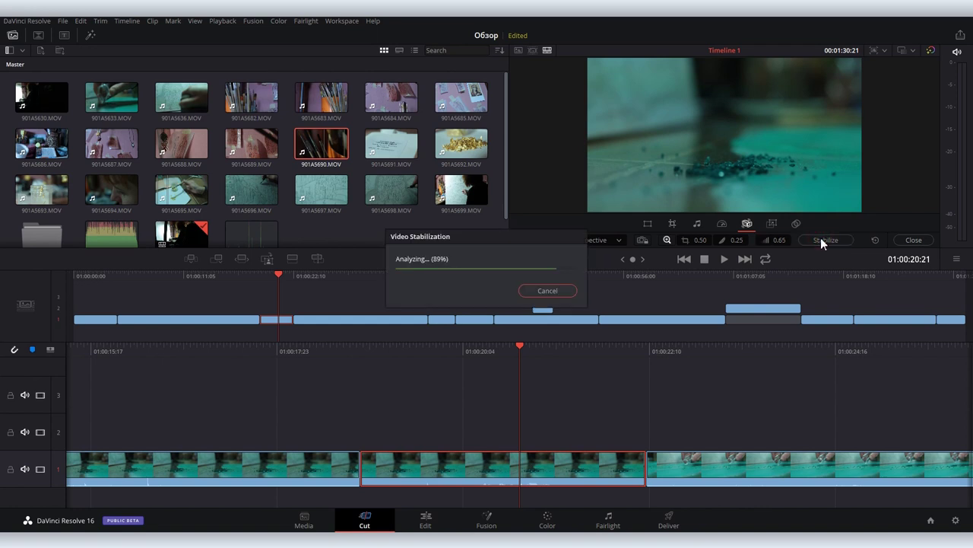
{"action": "left_click", "coordinate": [366, 339]}
{"action": "key", "text": "space"}
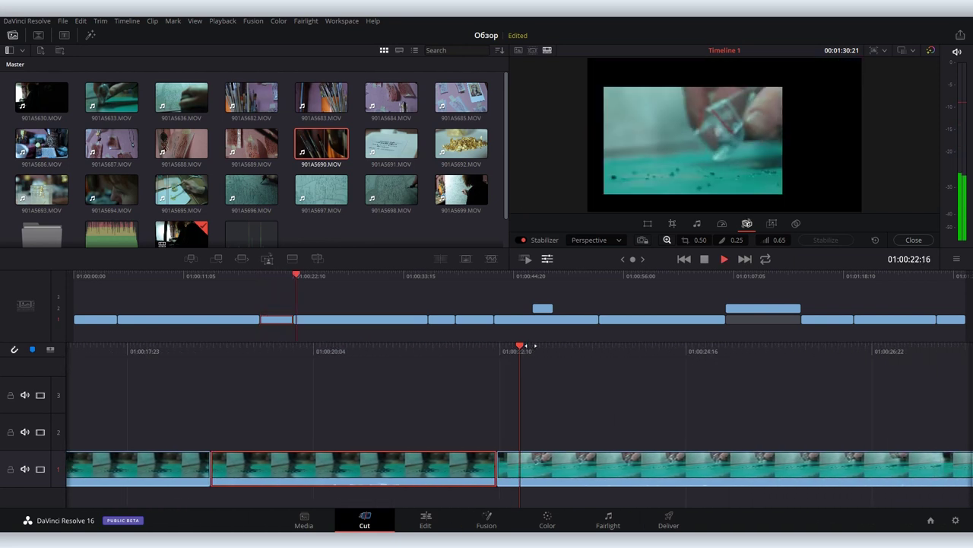
Split the clip at 01:00:06:04, stabilize the new short clip, and review it.
{"action": "key", "text": "ctrl+z"}
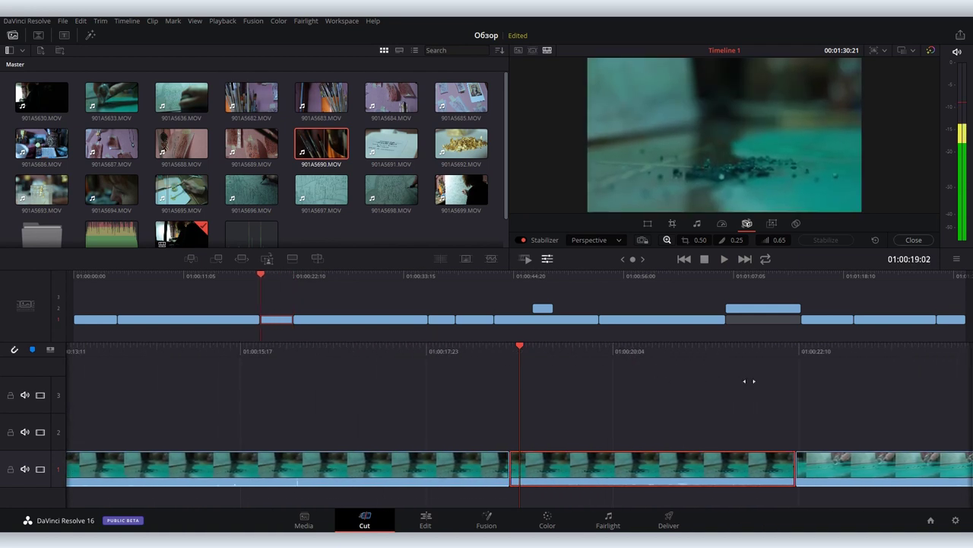
{"action": "key", "text": "l"}
{"action": "key", "text": "j"}
{"action": "key", "text": "j"}
{"action": "key", "text": "j"}
{"action": "left_click_drag", "start_coordinate": [863, 351], "coordinate": [509, 351]}
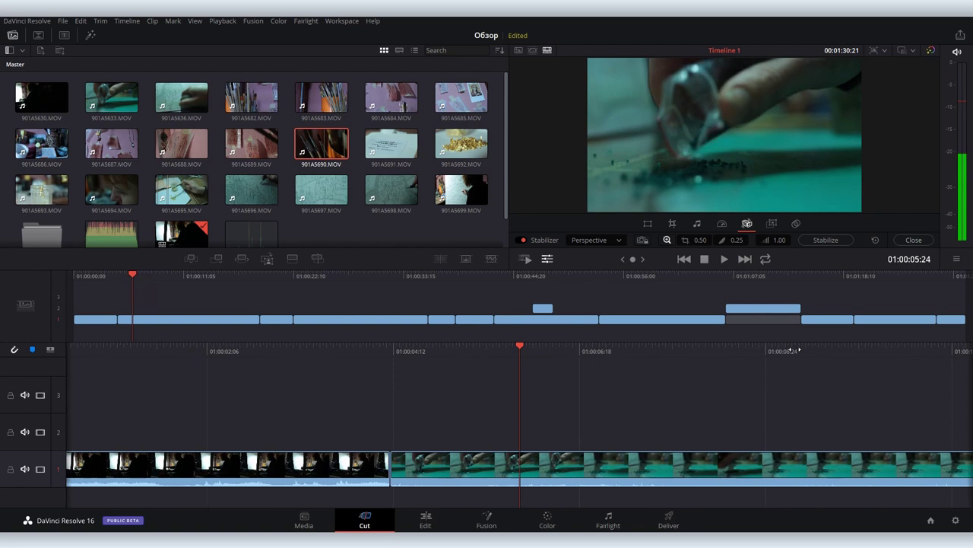
{"action": "key", "text": "ctrl+z"}
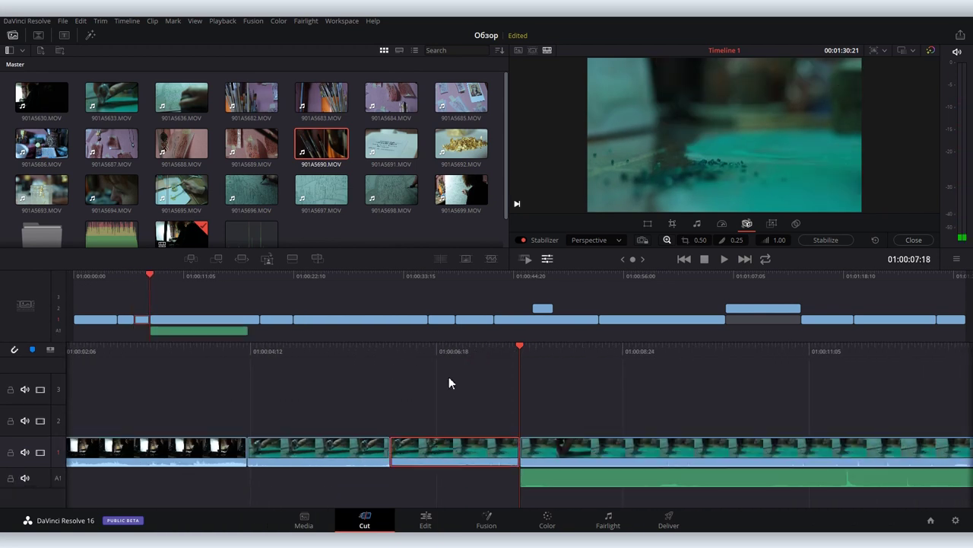
{"action": "left_click", "coordinate": [817, 240]}
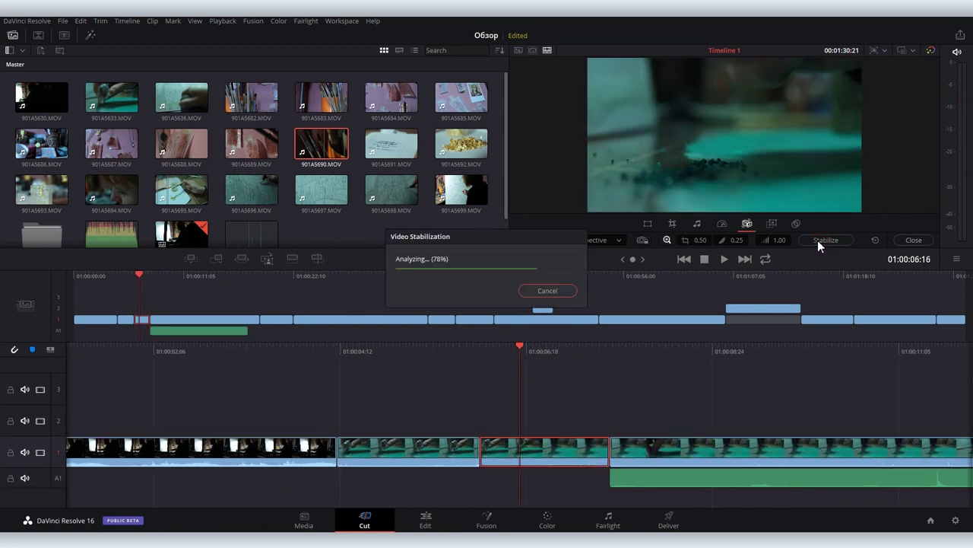
{"action": "key", "text": "space"}
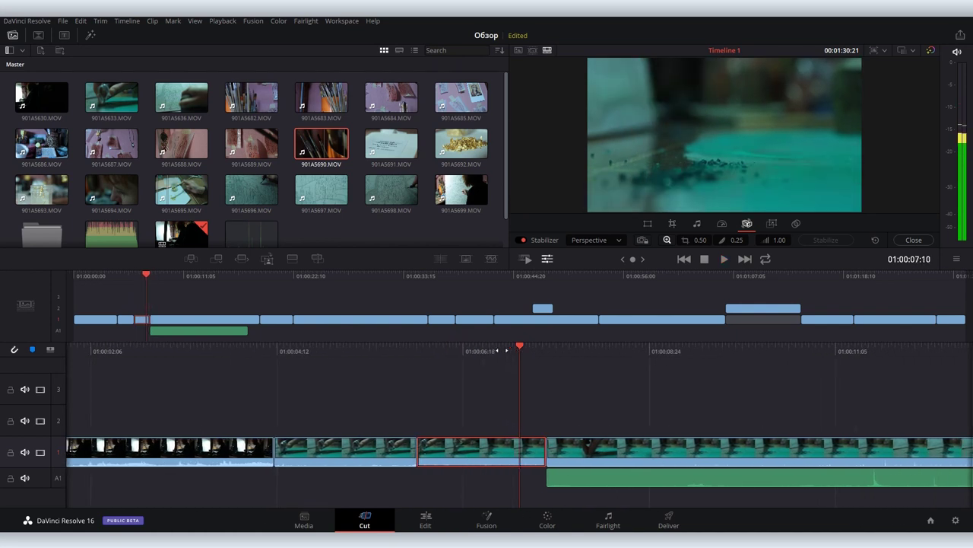
{"action": "key", "text": "space"}
{"action": "left_click_drag", "start_coordinate": [578, 352], "coordinate": [537, 355]}
Browse the transitions and titles lists, then return to the Master clip list.
{"action": "left_click", "coordinate": [38, 35]}
{"action": "left_click", "coordinate": [65, 35]}
{"action": "left_click", "coordinate": [12, 35]}
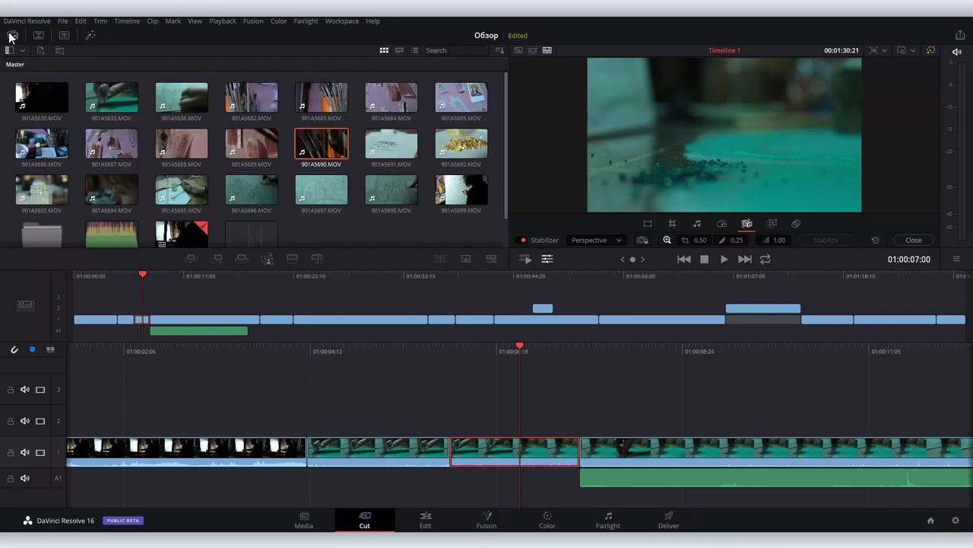
Scrub the Master bin source tape, then load 901A5692.MOV alone in the viewer.
{"action": "left_click", "coordinate": [533, 50]}
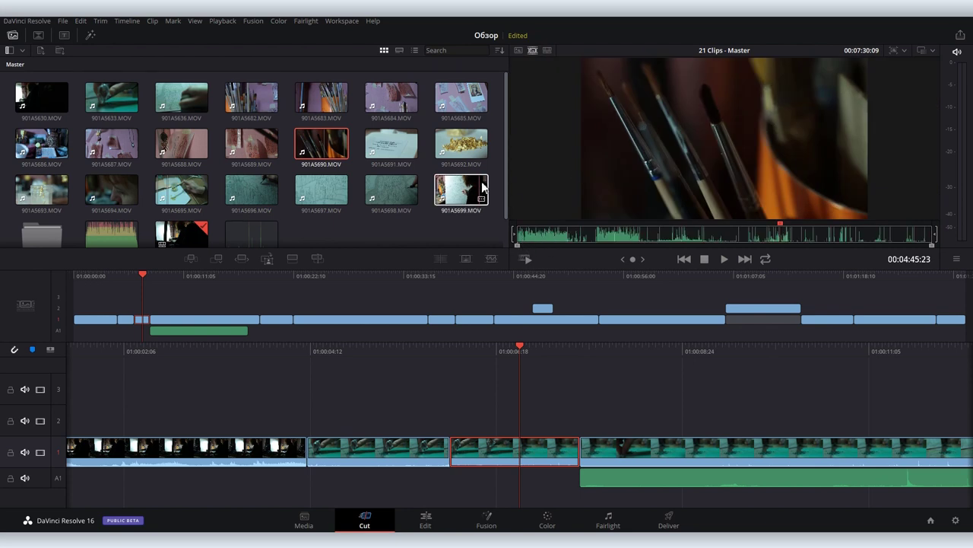
{"action": "mouse_move", "coordinate": [532, 239]}
{"action": "left_mouse_down"}
{"action": "mouse_move", "coordinate": [877, 242]}
{"action": "mouse_move", "coordinate": [652, 244]}
{"action": "left_mouse_up"}
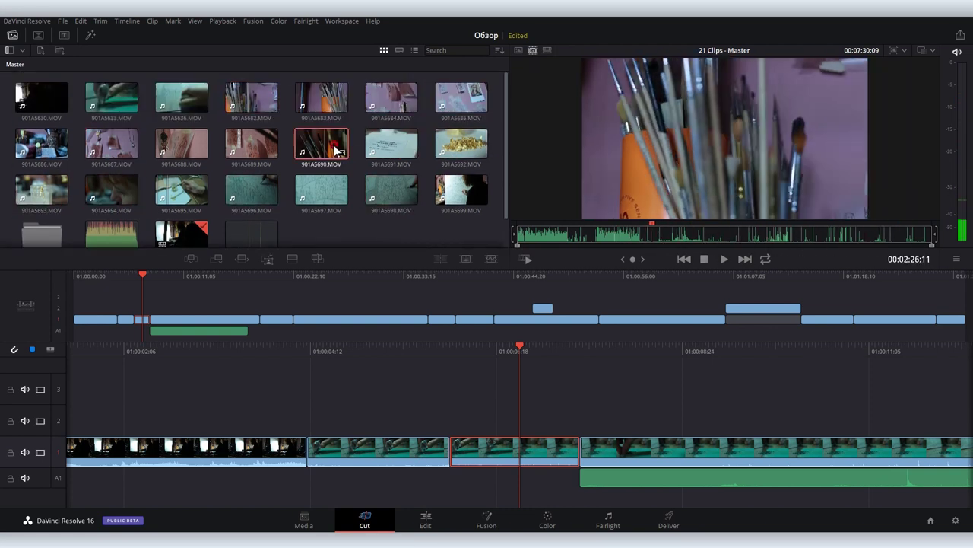
{"action": "left_click", "coordinate": [469, 150]}
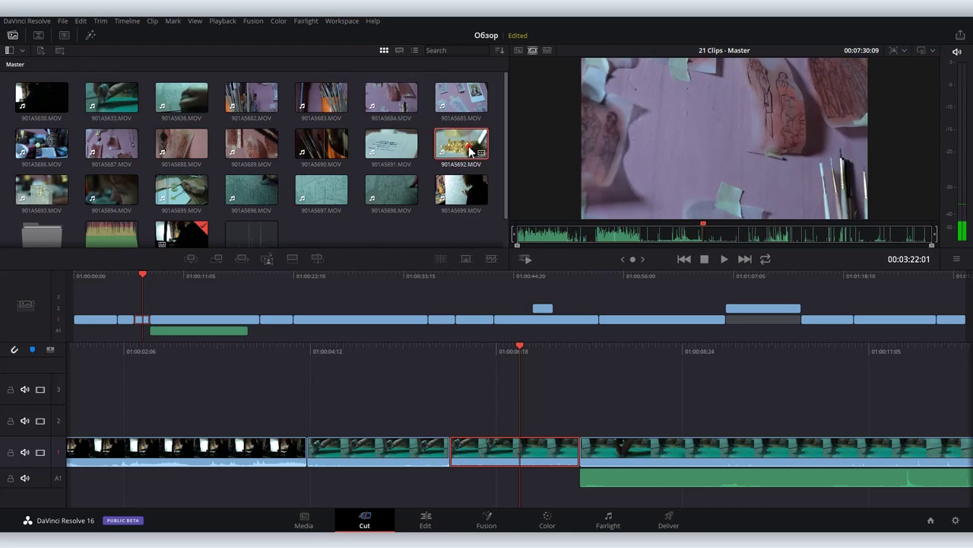
{"action": "double_click", "coordinate": [469, 151]}
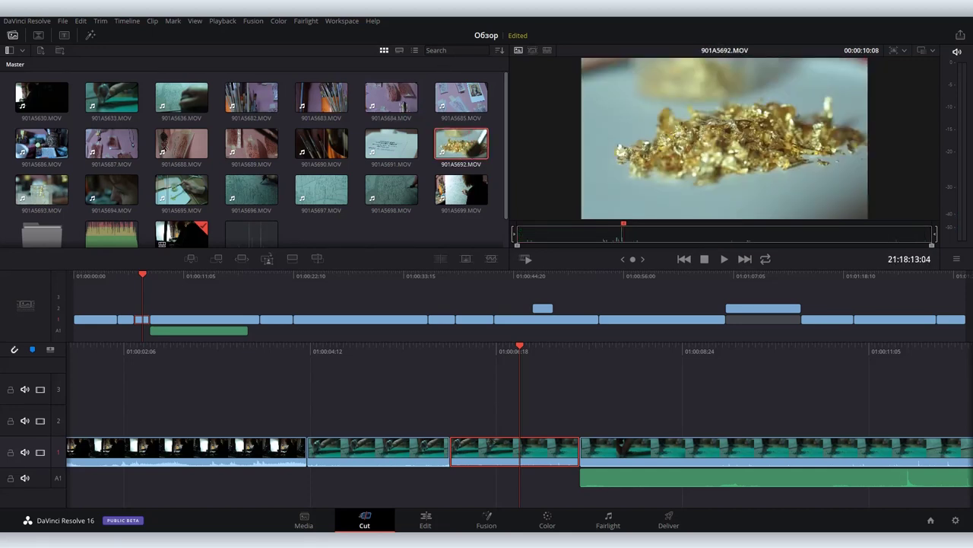
View the media pool as strips, return to thumbnails, and reload the 21-clip source tape.
{"action": "left_click", "coordinate": [400, 51]}
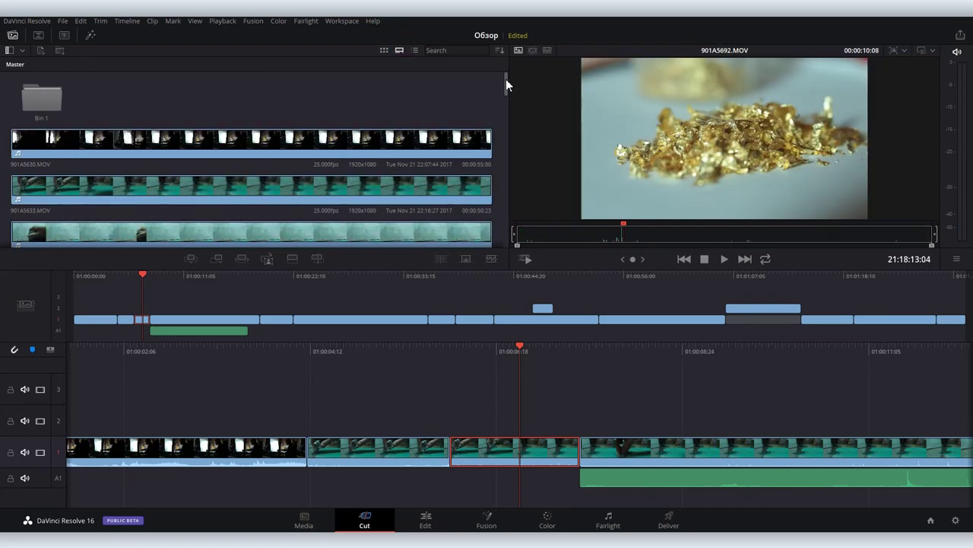
{"action": "left_click_drag", "start_coordinate": [505, 79], "coordinate": [495, 91]}
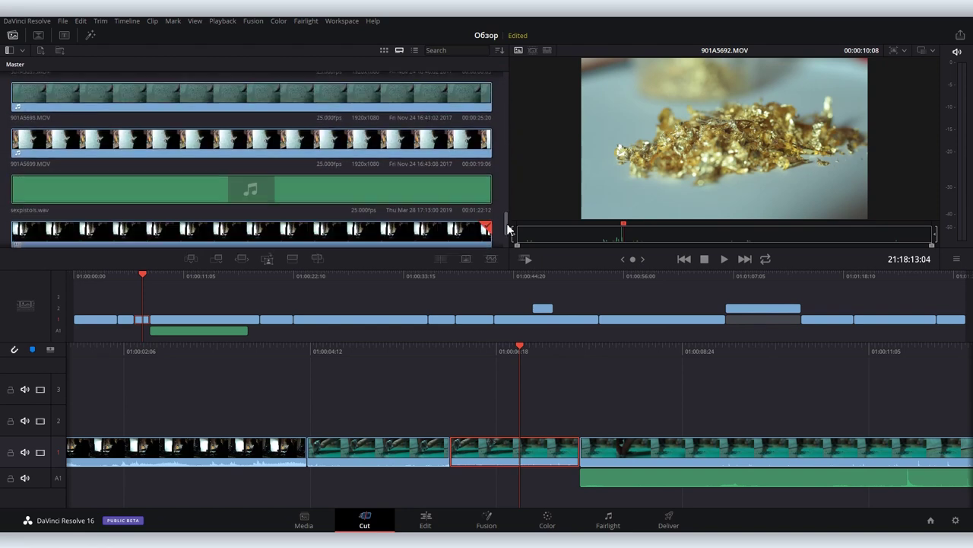
{"action": "scroll", "coordinate": [496, 91], "scroll_direction": "up", "scroll_amount": 1}
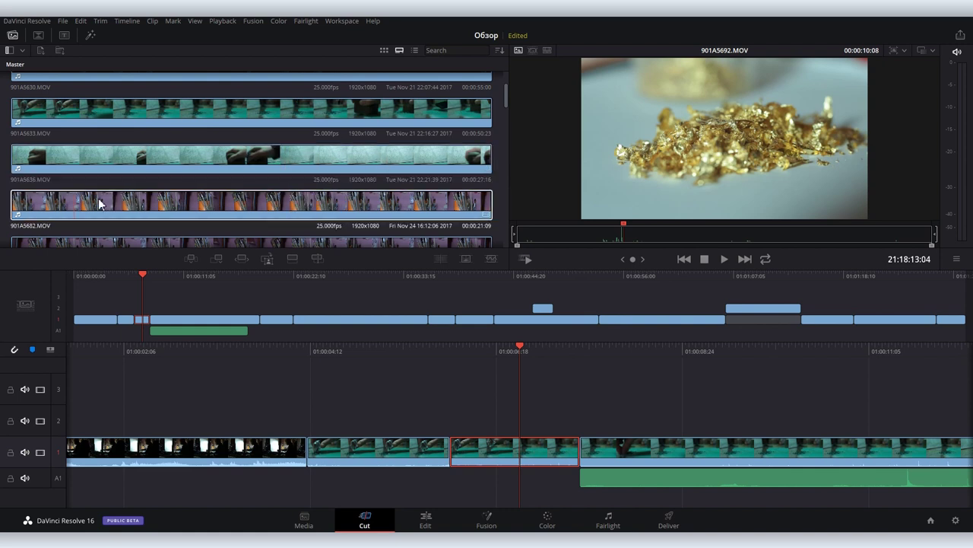
{"action": "scroll", "coordinate": [99, 204], "scroll_direction": "down", "scroll_amount": 2}
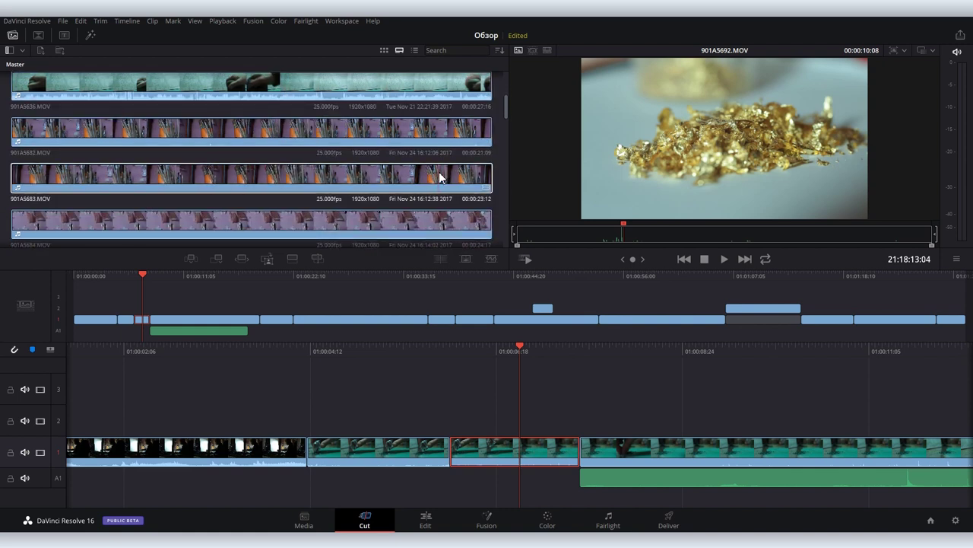
{"action": "left_click", "coordinate": [384, 51]}
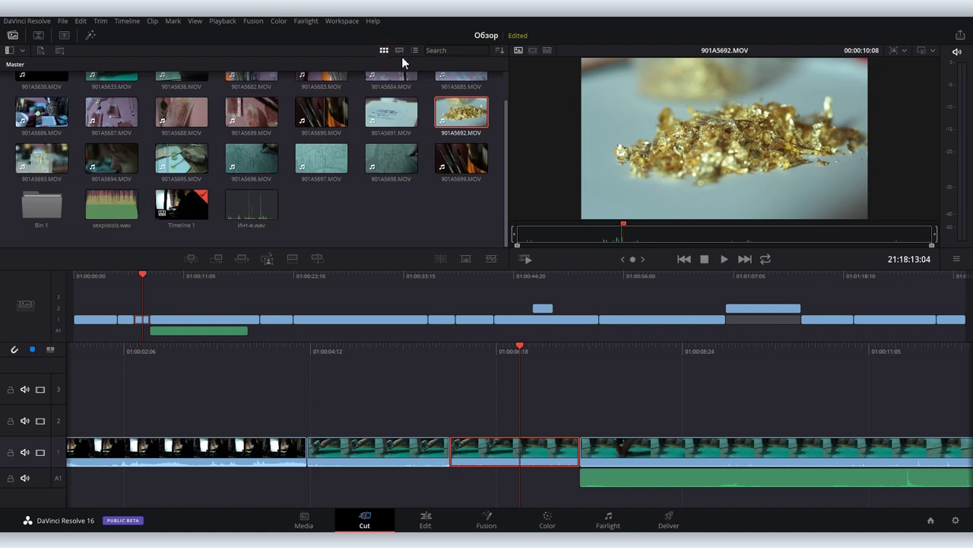
{"action": "left_click", "coordinate": [531, 51]}
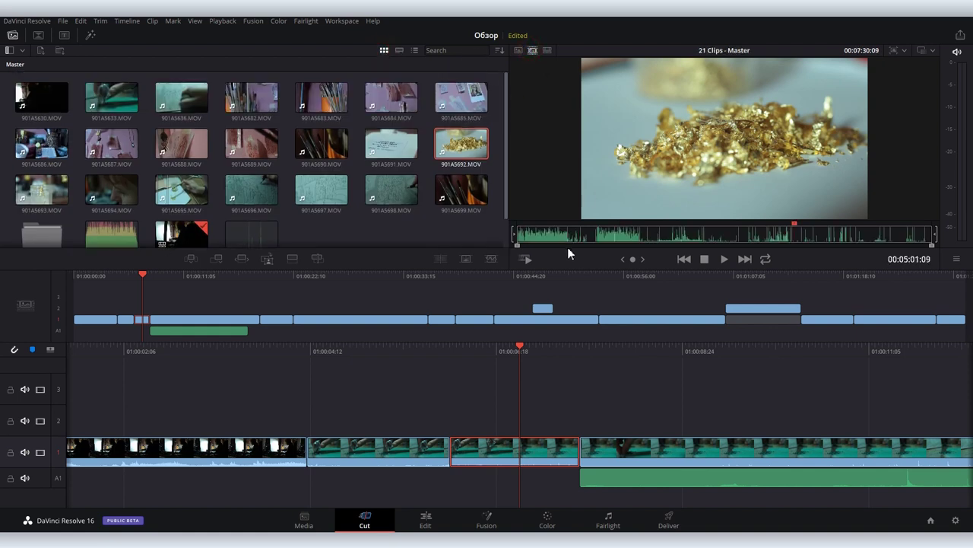
Fast-review the 21-clip source tape and stop near clip 901A5694.MOV.
{"action": "left_click", "coordinate": [529, 262]}
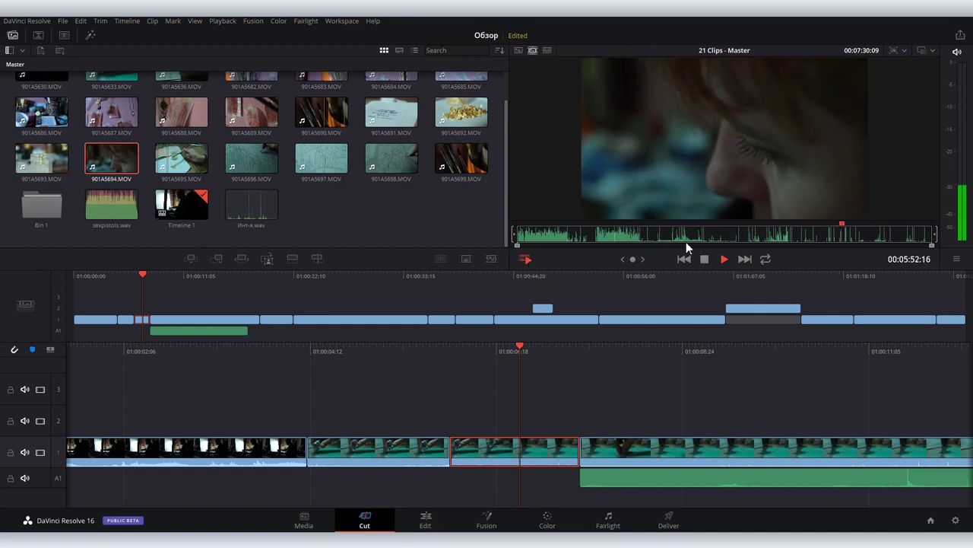
{"action": "left_click", "coordinate": [704, 260]}
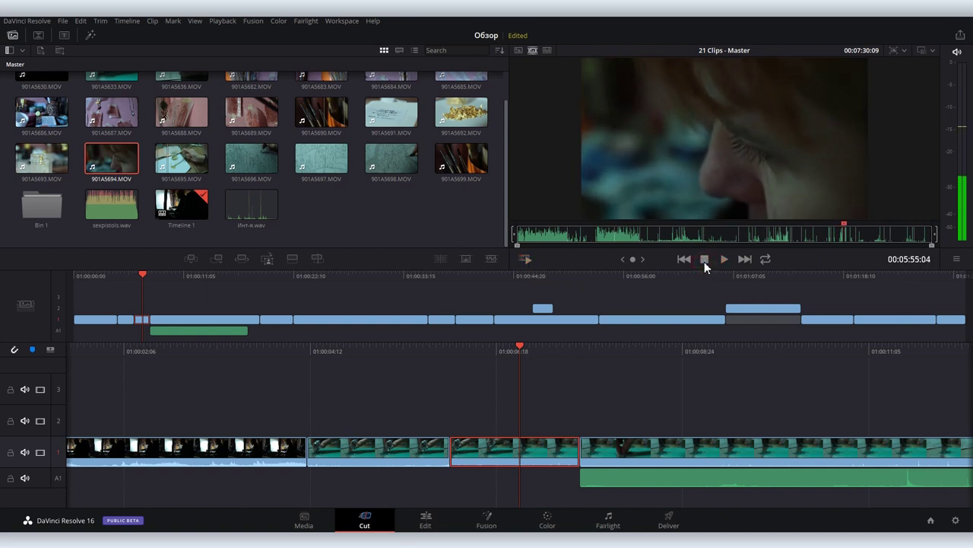
Bring up the Quick Export options for an H.264 1920x1080, 25 FPS, 00:01:30:21 export.
{"action": "left_click", "coordinate": [961, 37]}
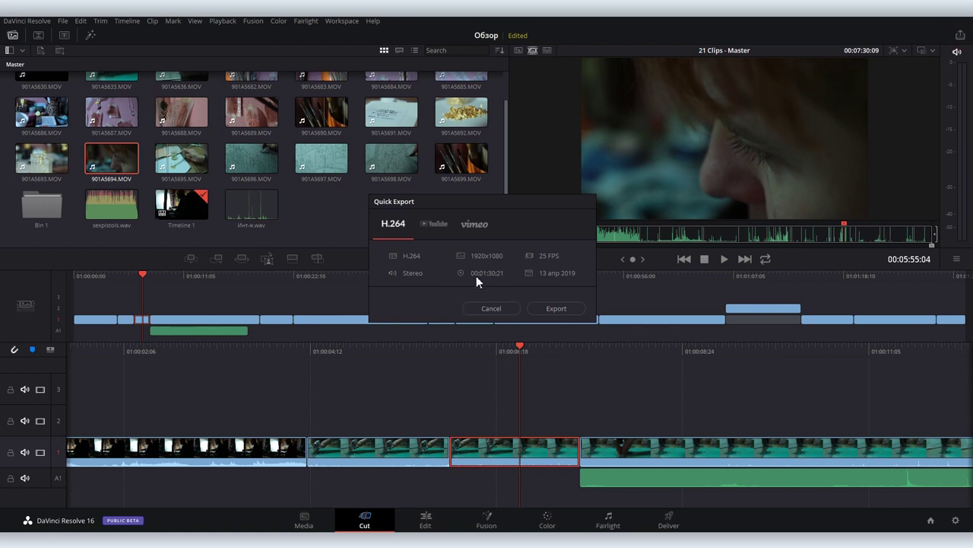